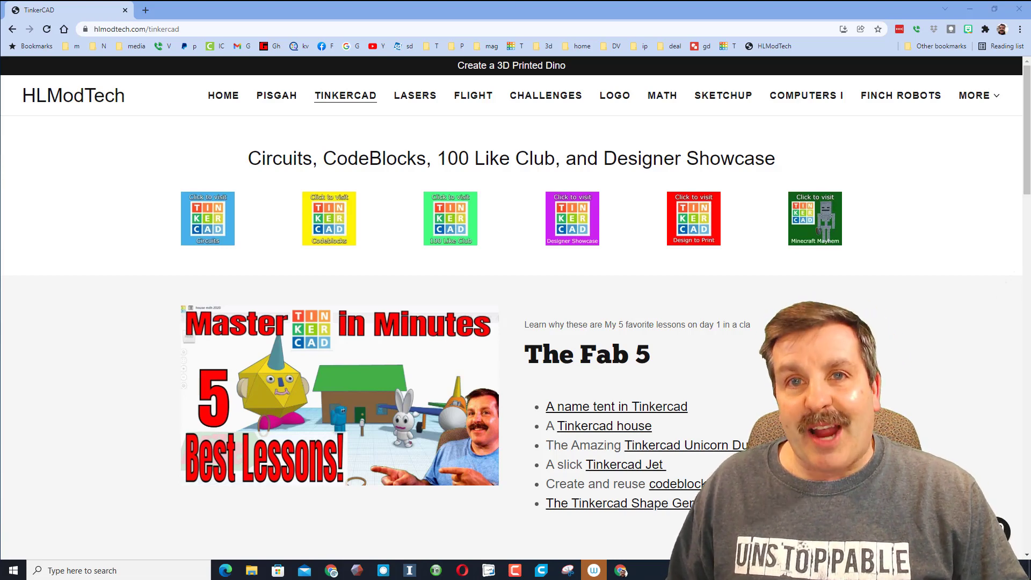
# Switch to the Chrome window showing the 'obelisk images' Google search results.
pyautogui.click(344, 574)
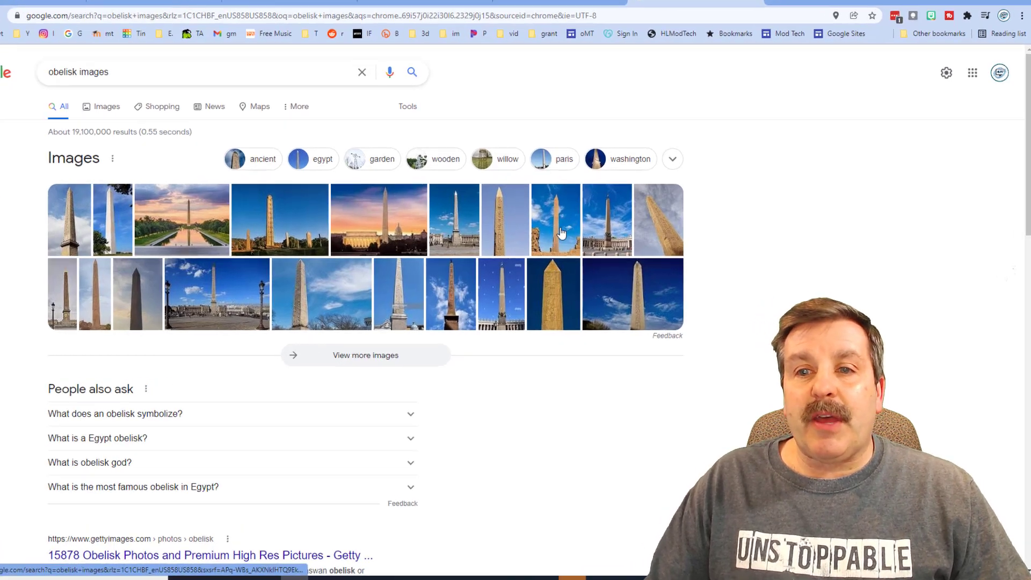
# Open an obelisk photo from the image results in Google's image viewer.
pyautogui.click(562, 221)
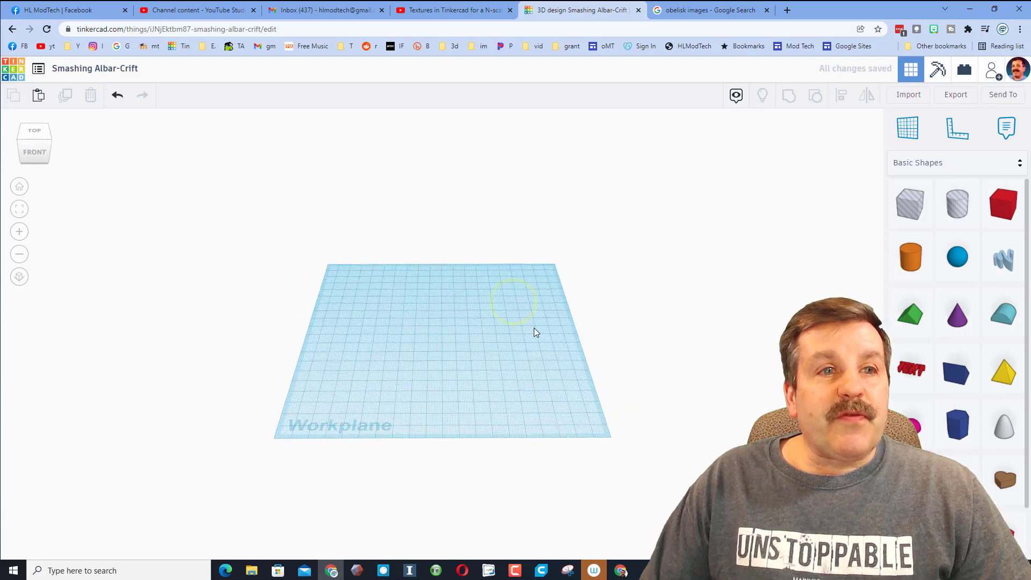
# Rename the design to 'obelisk mdh' and place a 20 by 20 pyramid on the workplane.
pyautogui.click(95, 72)
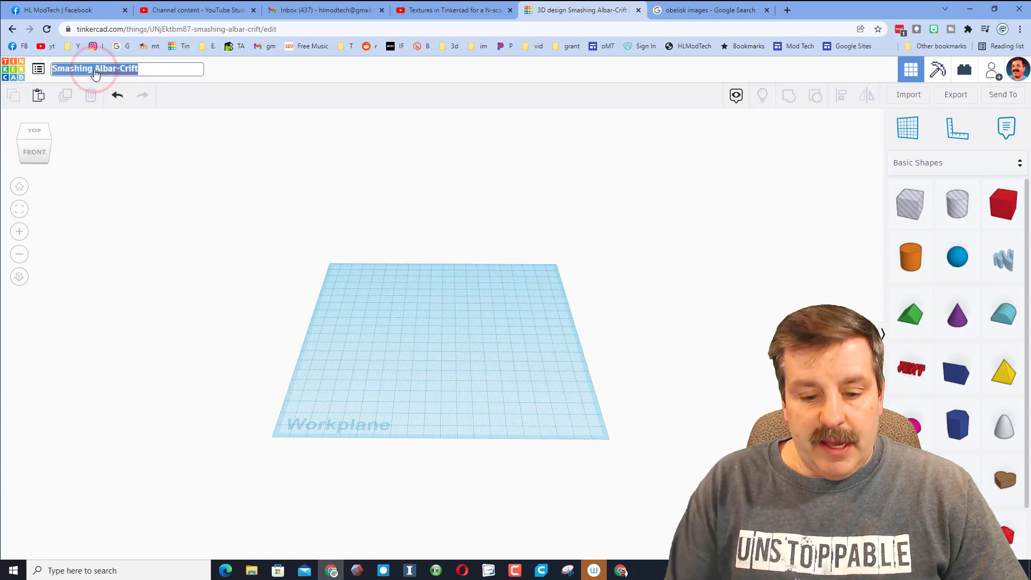
pyautogui.write('obelisk')
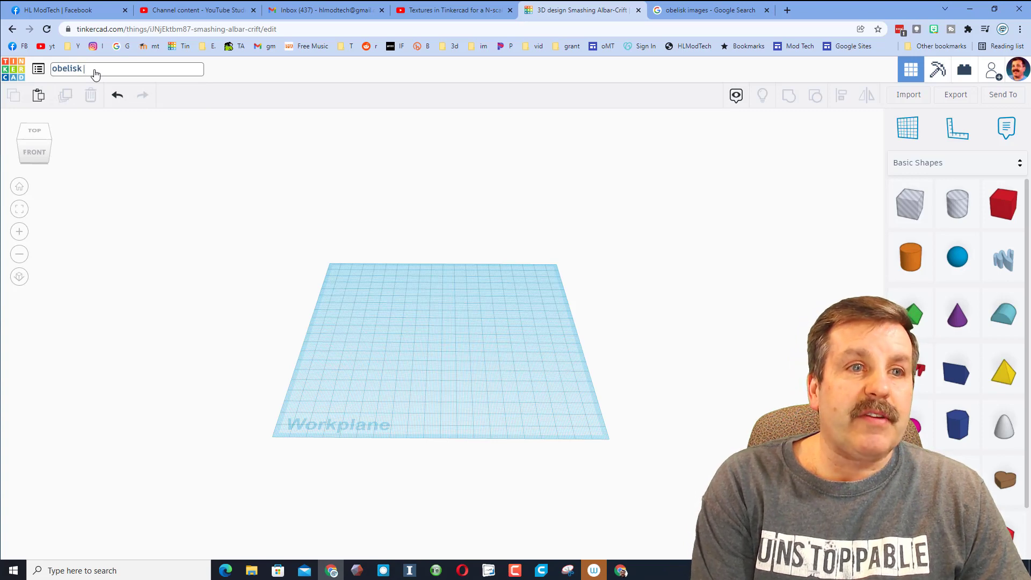
pyautogui.write(' mdh')
pyautogui.moveTo(368, 315); pyautogui.dragTo(375, 320, button='right')
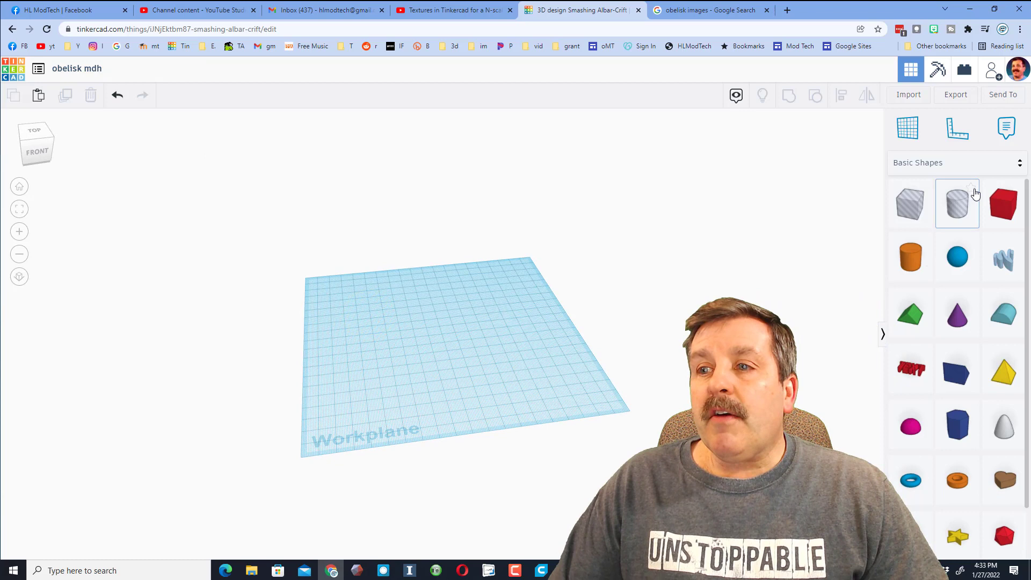
pyautogui.moveTo(1007, 367); pyautogui.dragTo(507, 340)
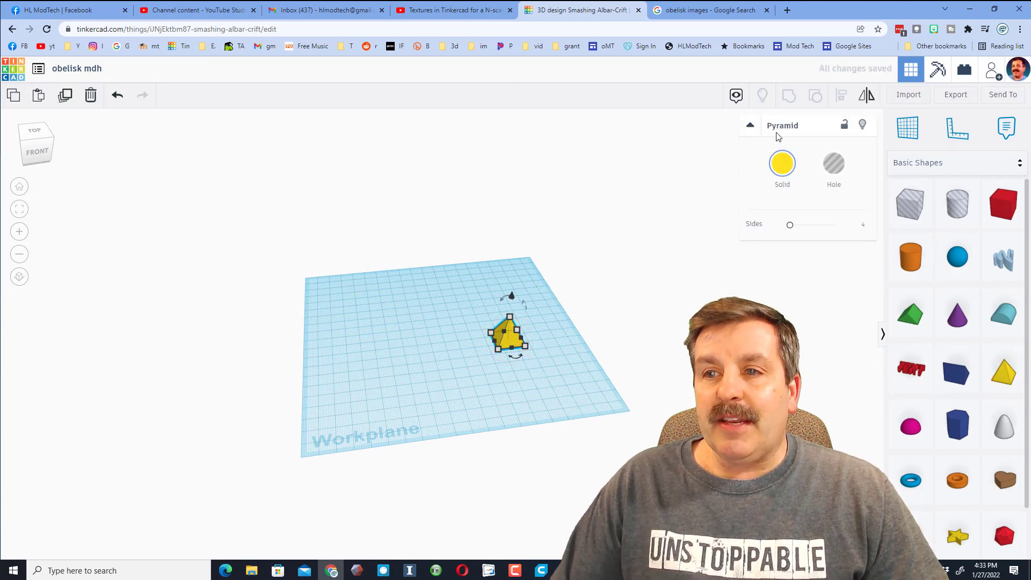
pyautogui.click(498, 349)
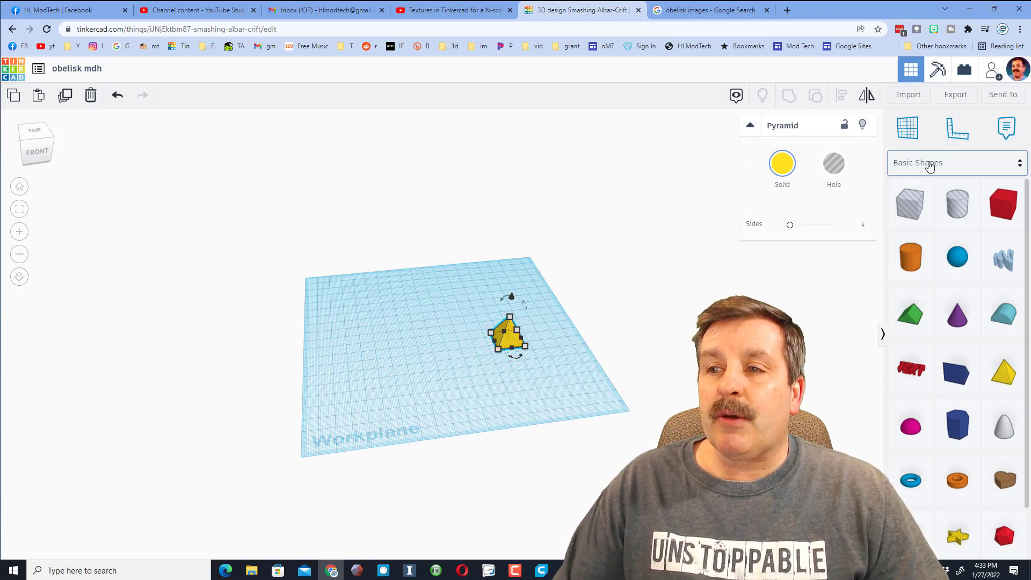
# Add a Double Trapezoid from the Shape Generators collection beside the yellow pyramid.
pyautogui.click(928, 171)
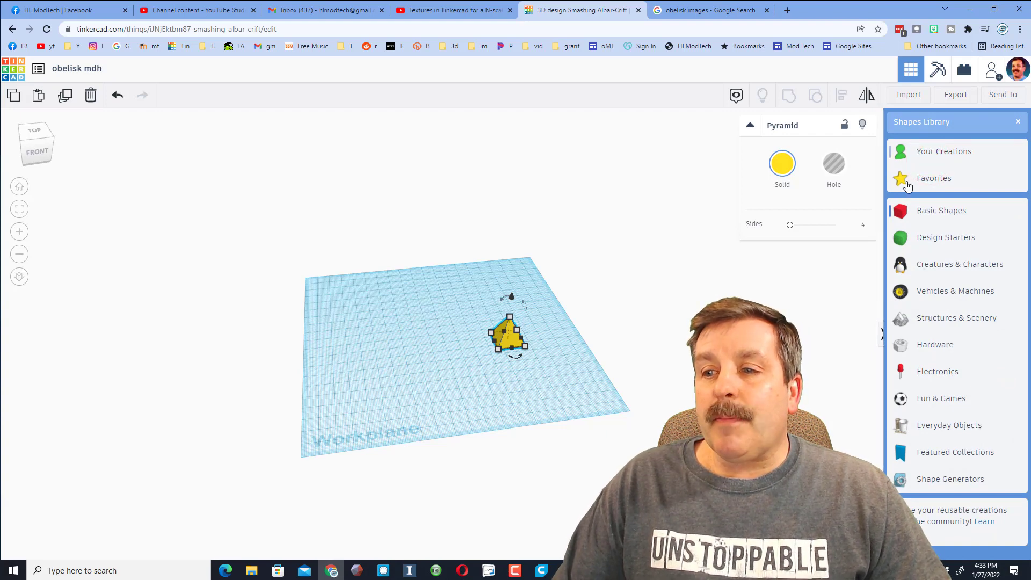
pyautogui.click(946, 480)
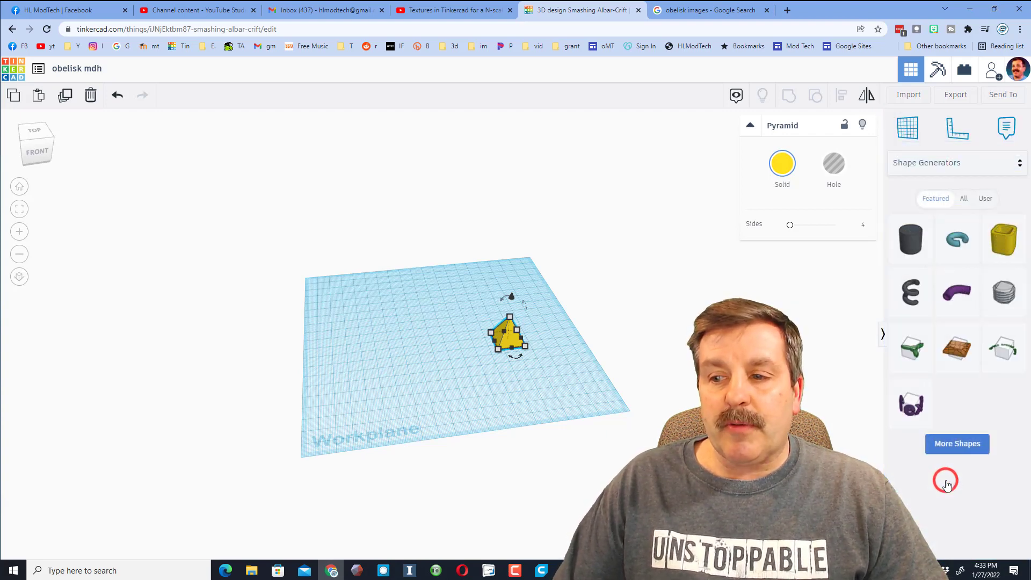
pyautogui.click(962, 199)
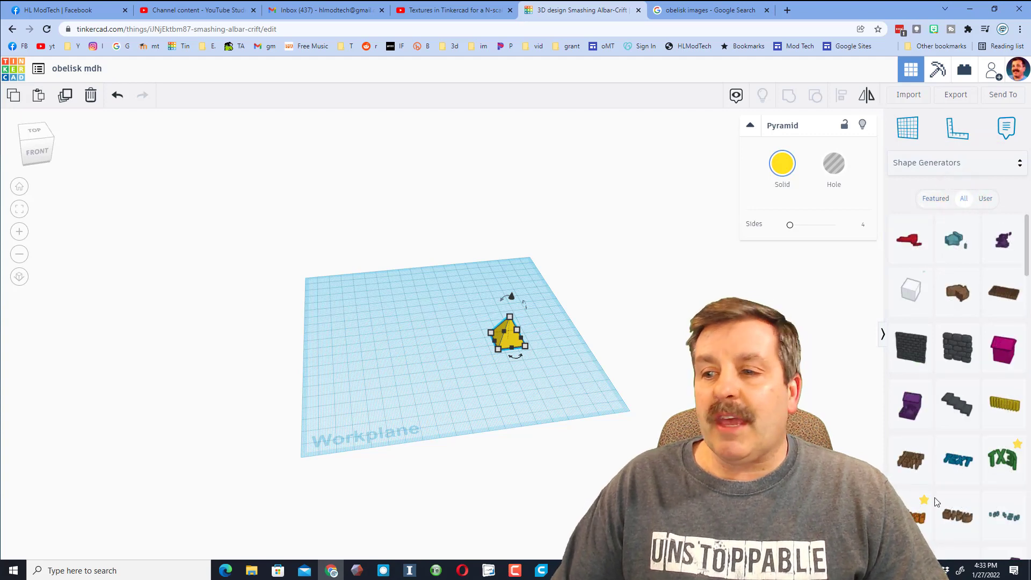
pyautogui.scroll(-1, 949, 521)
pyautogui.scroll(-10, 949, 521)
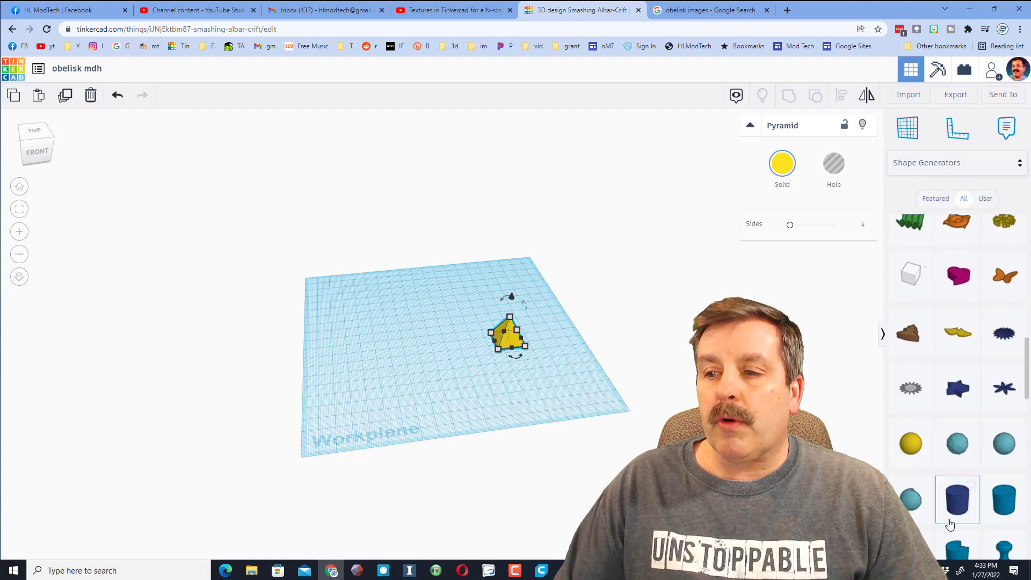
pyautogui.scroll(-10, 947, 513)
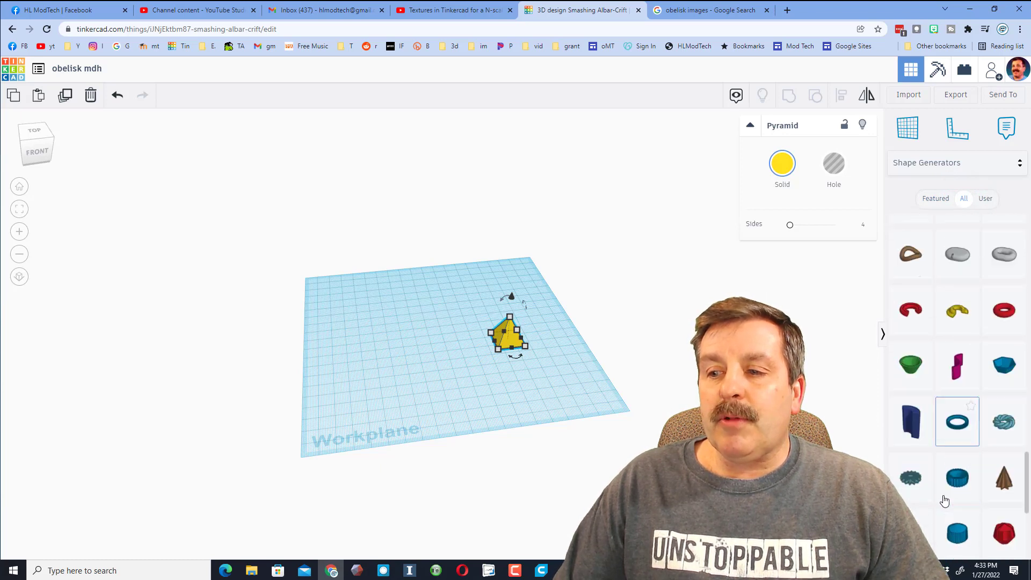
pyautogui.scroll(-3, 938, 501)
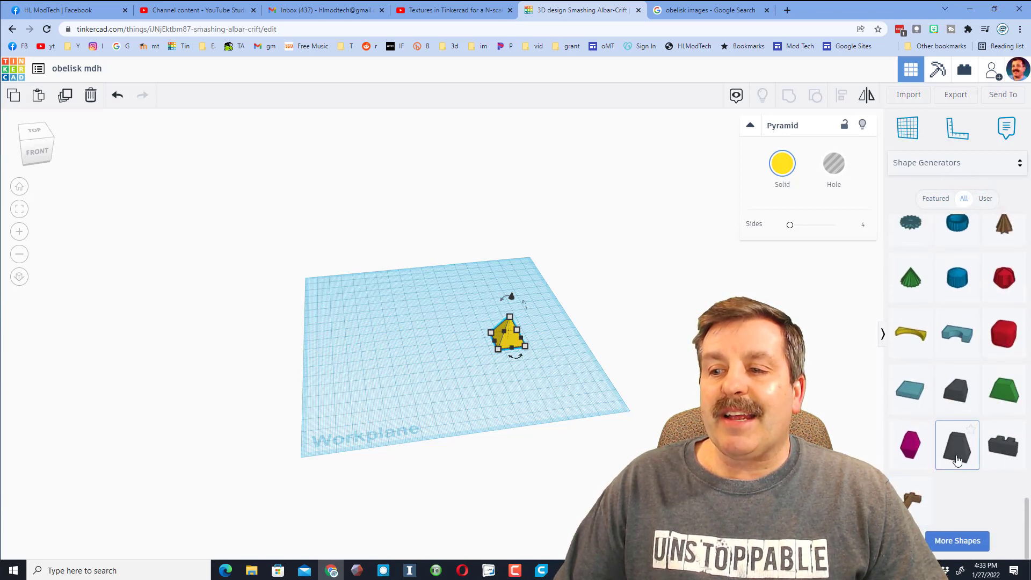
pyautogui.moveTo(957, 459); pyautogui.dragTo(430, 369)
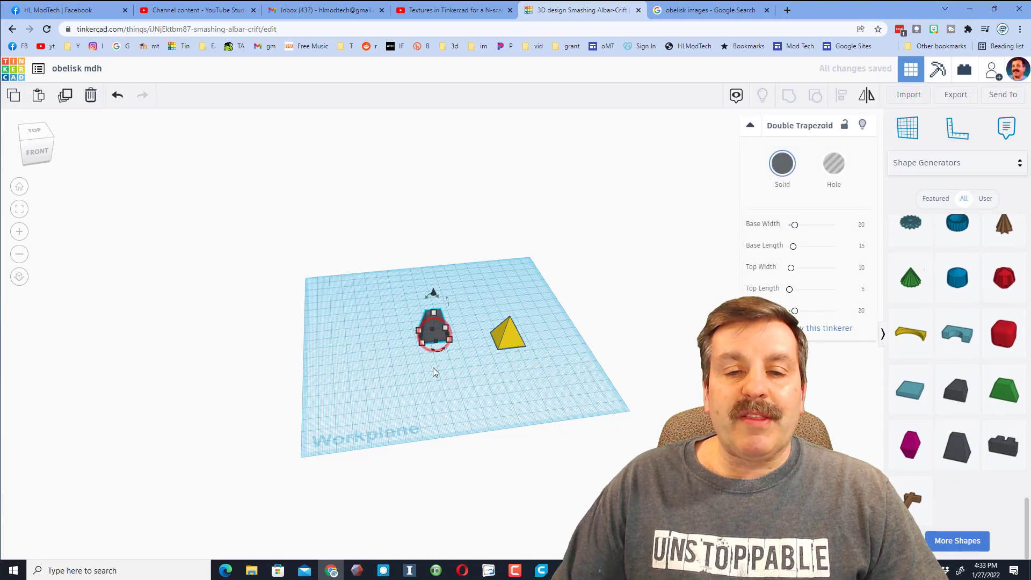
# Set the Double Trapezoid's Top Width and Top Length to 20.
pyautogui.click(504, 351)
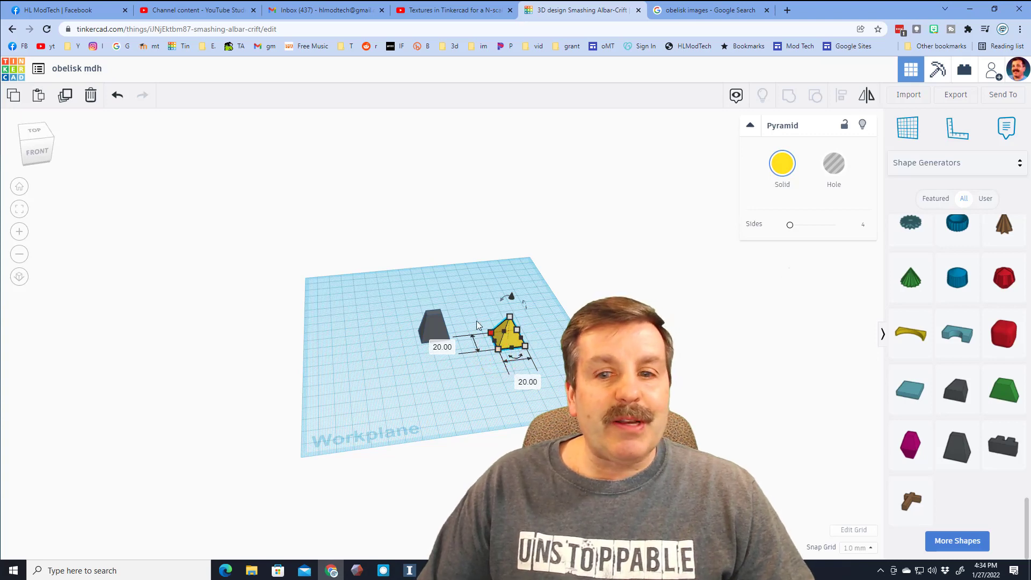
pyautogui.click(428, 323)
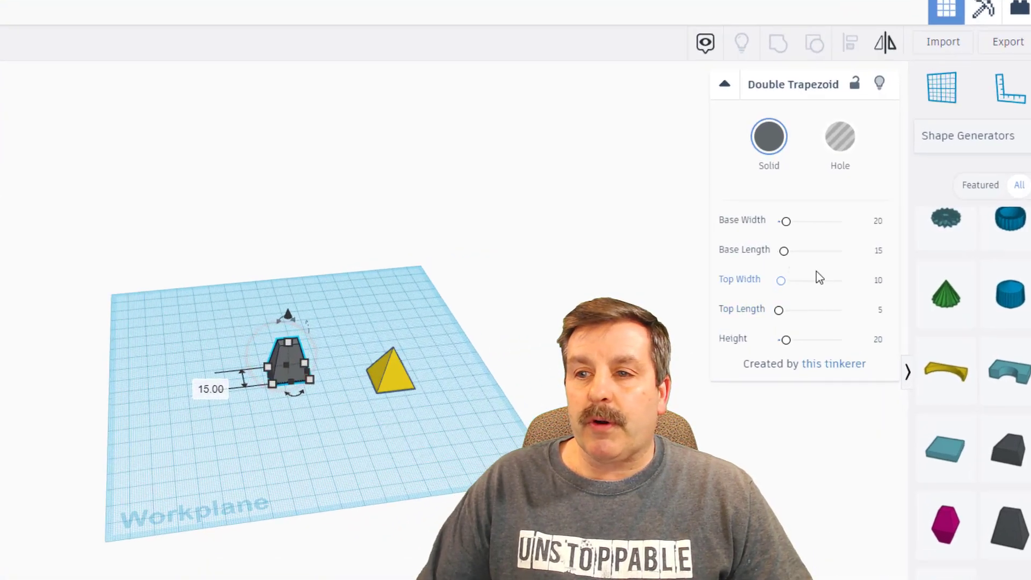
pyautogui.click(880, 281)
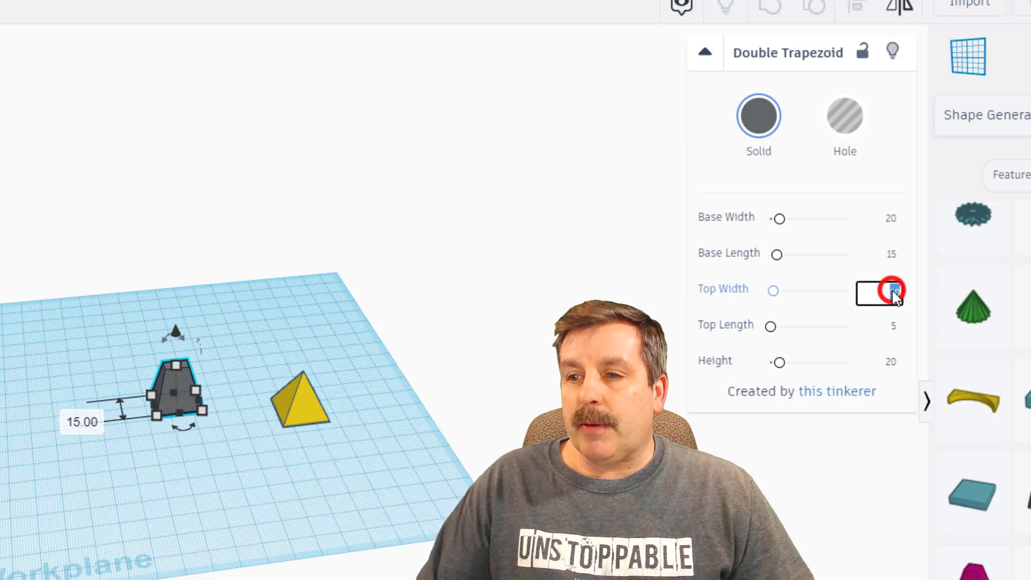
pyautogui.write('20')
pyautogui.press('Return')
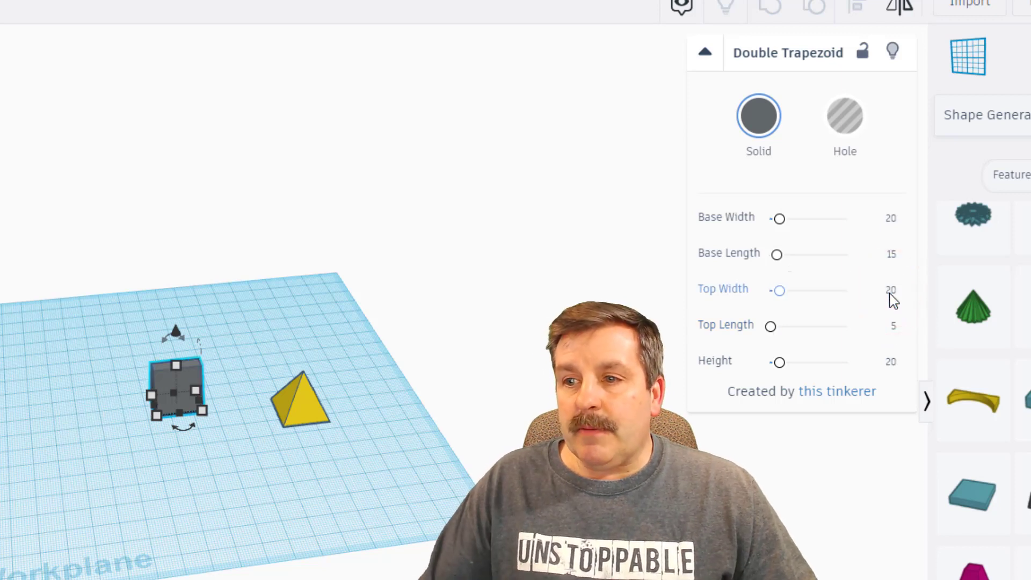
pyautogui.click(893, 329)
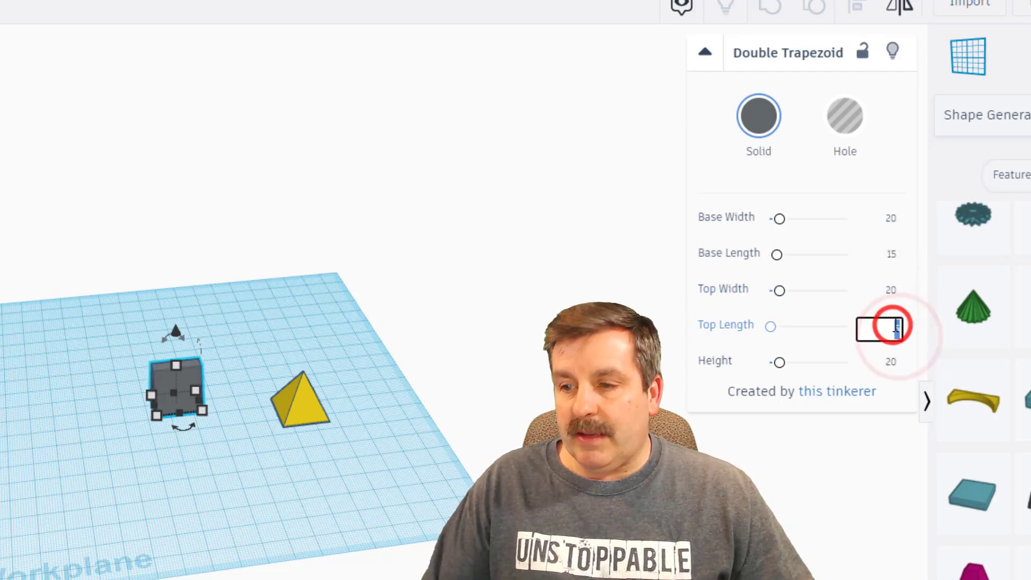
pyautogui.write('20')
pyautogui.press('Return')
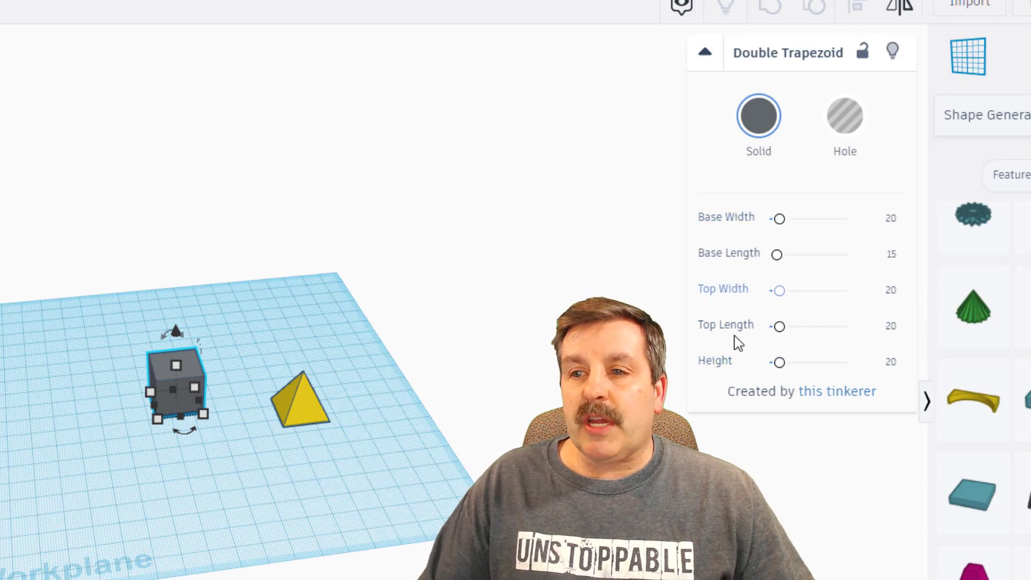
# Set the Double Trapezoid's Base Width and Base Length to 60.
pyautogui.moveTo(179, 418)
pyautogui.click(889, 219)
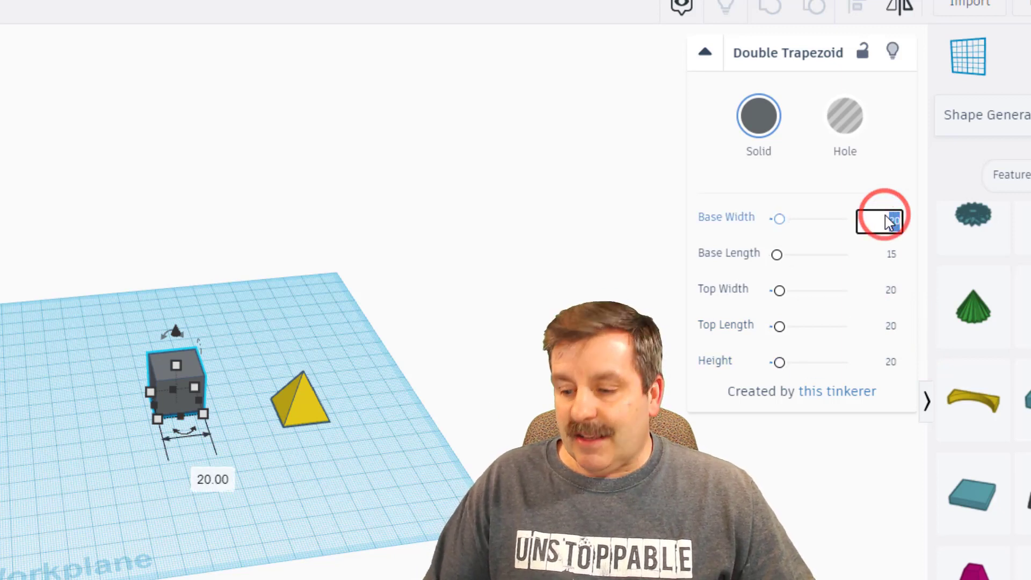
pyautogui.write('60')
pyautogui.press('Return')
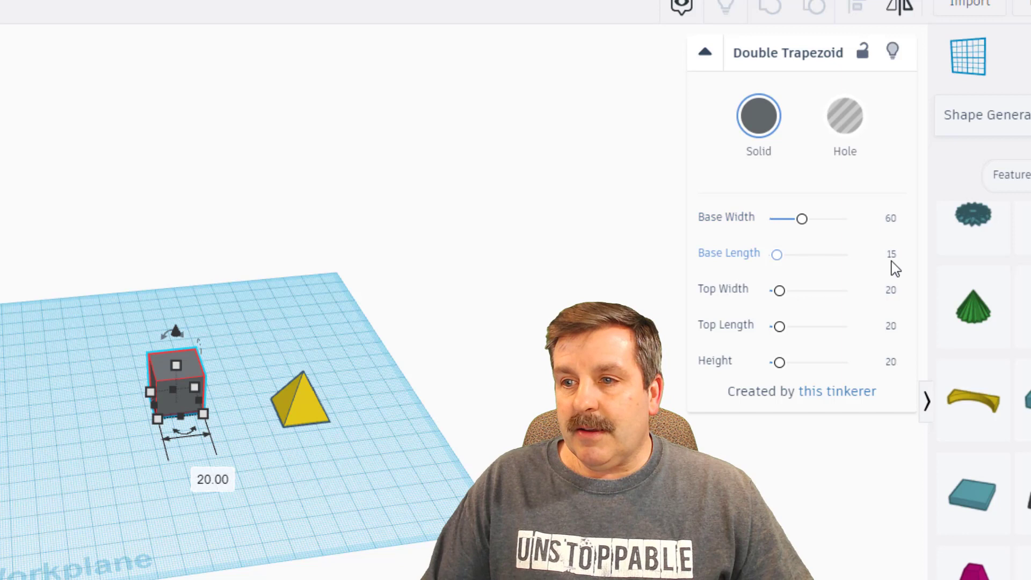
pyautogui.click(891, 255)
pyautogui.write('60')
pyautogui.press('Return')
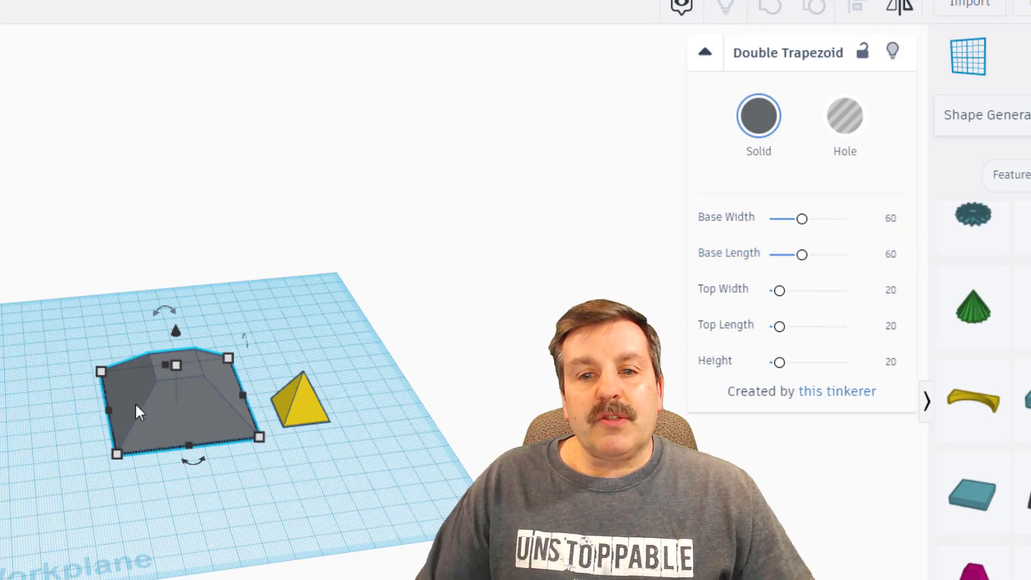
# Raise the Double Trapezoid to 140 high and narrow its base to 30 by 30.
pyautogui.click(891, 364)
pyautogui.moveTo(779, 362); pyautogui.dragTo(909, 357)
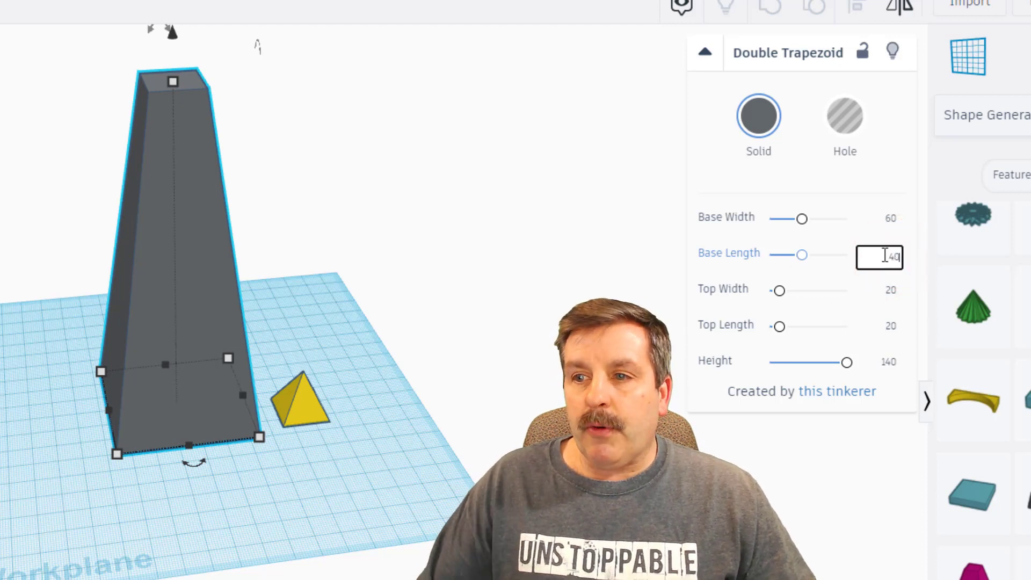
pyautogui.click(891, 219)
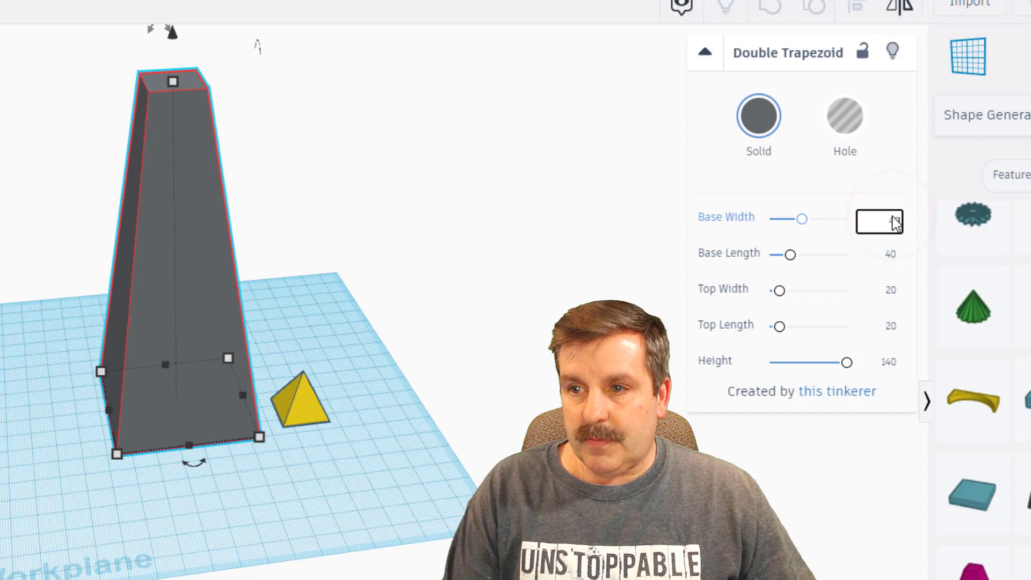
pyautogui.moveTo(258, 468)
pyautogui.mouseDown(button='right')
pyautogui.moveTo(182, 458)
pyautogui.moveTo(268, 464)
pyautogui.moveTo(410, 453)
pyautogui.moveTo(249, 450)
pyautogui.mouseUp(button='right')
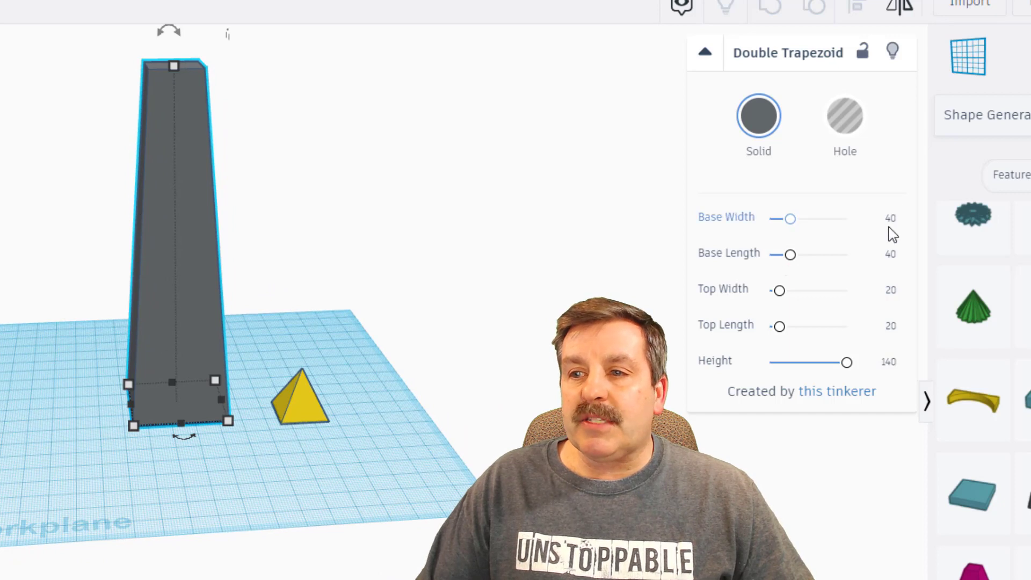
pyautogui.press('BackSpace')
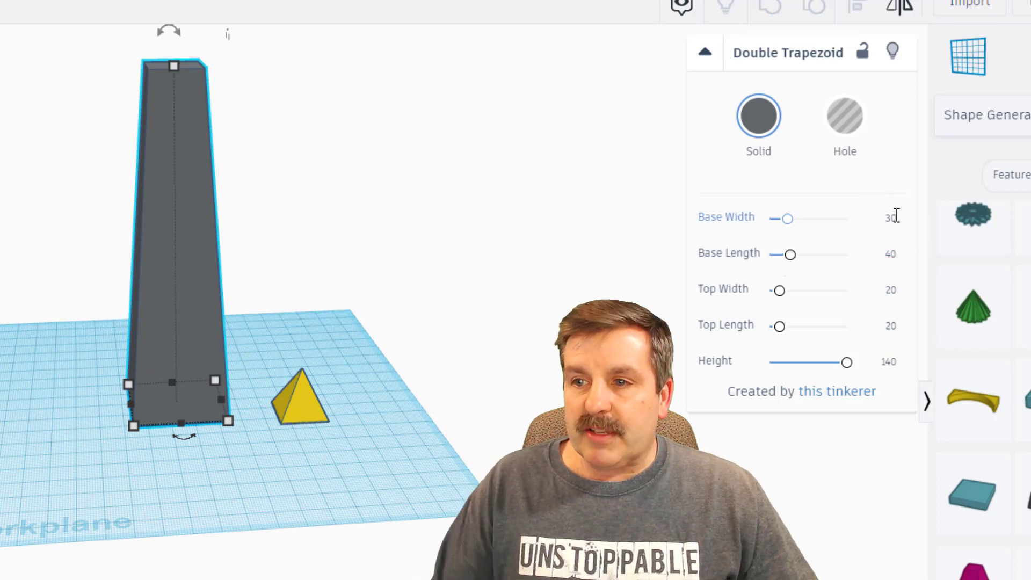
pyautogui.press('Return')
pyautogui.click(893, 254)
pyautogui.write('30')
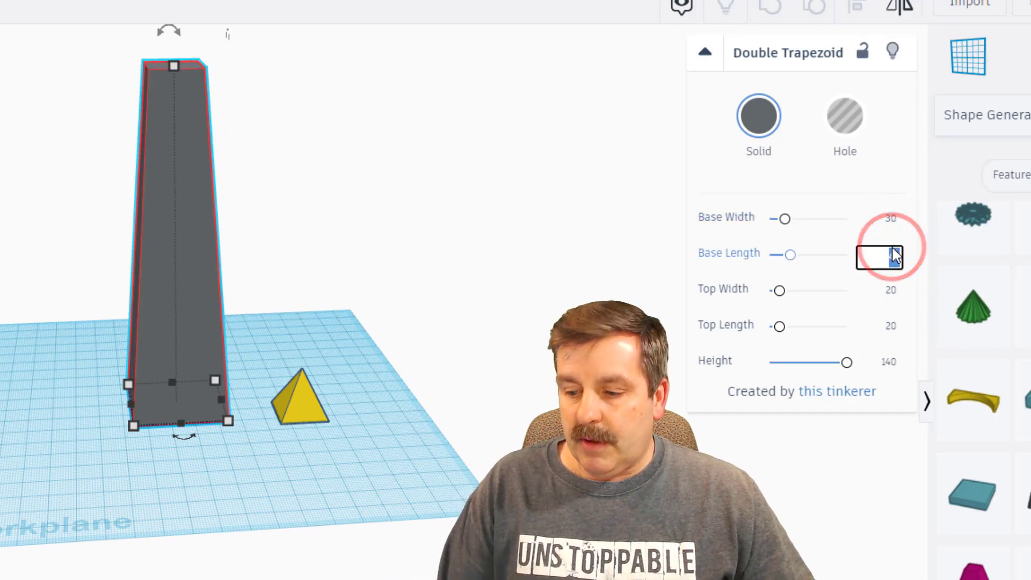
pyautogui.press('Return')
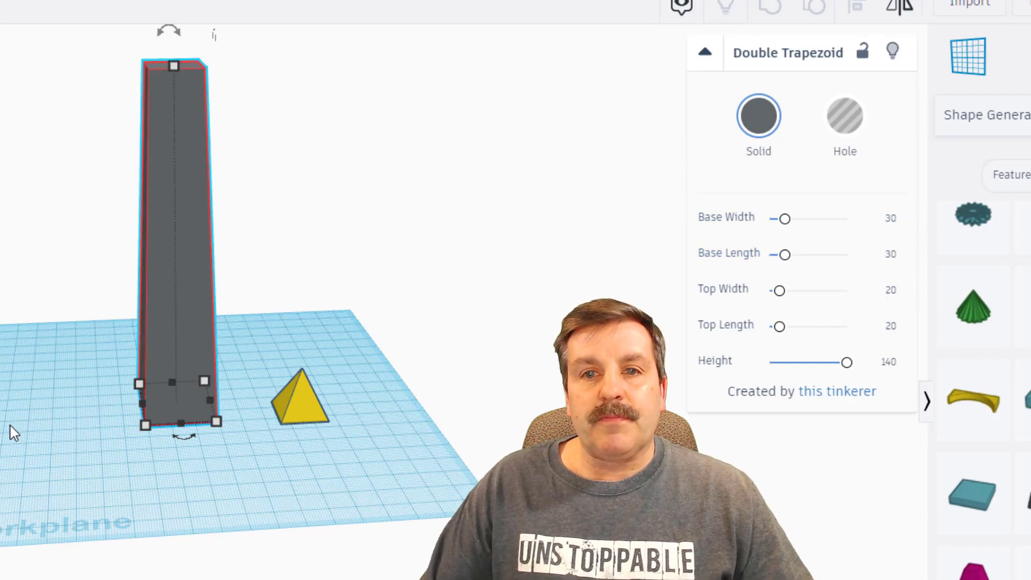
pyautogui.moveTo(9, 430); pyautogui.dragTo(61, 459, button='right')
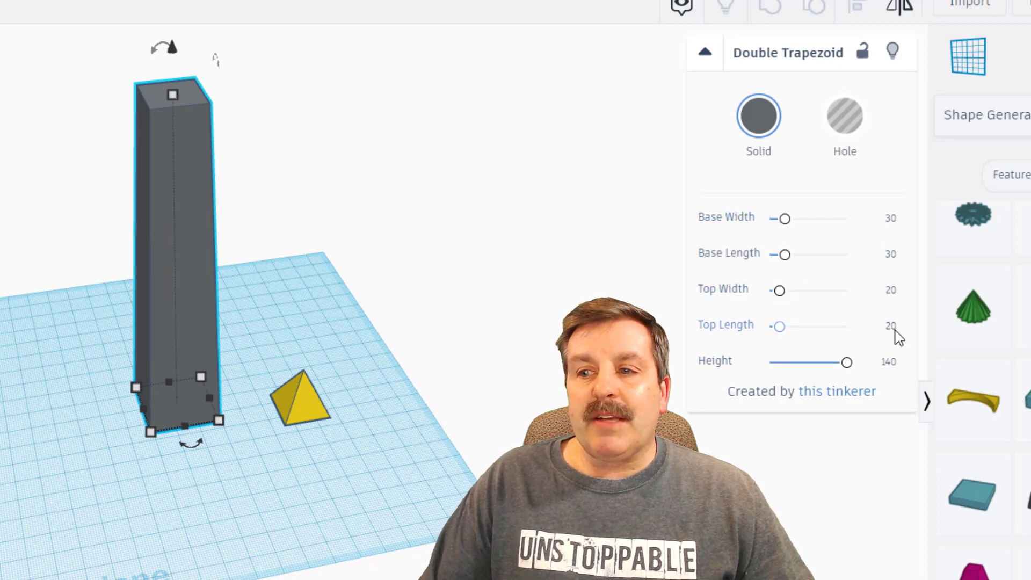
# Lift the yellow pyramid to the tower top using a workplane on its top face and Drop (D).
pyautogui.click(966, 77)
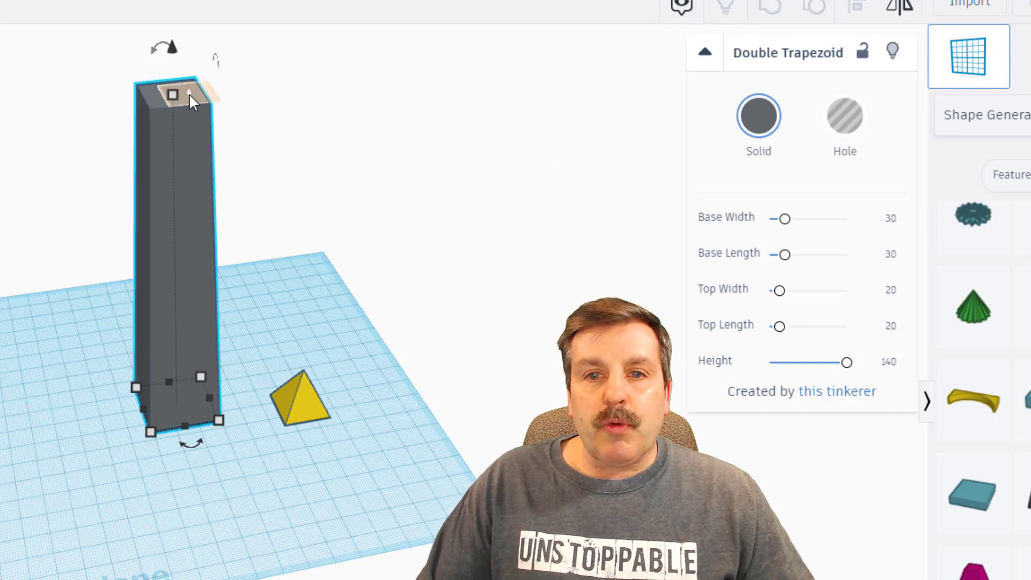
pyautogui.click(189, 93)
pyautogui.click(297, 403)
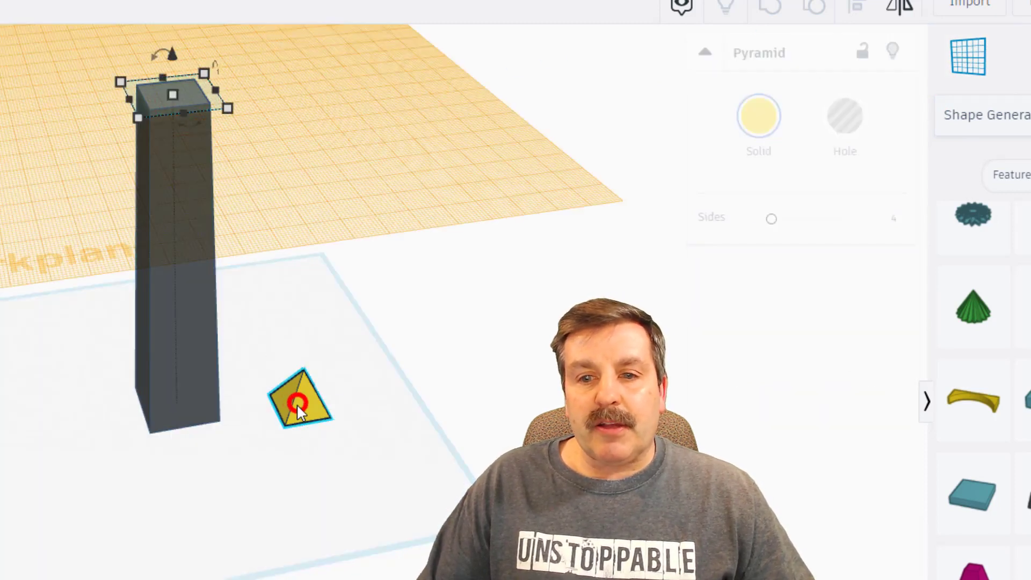
pyautogui.press('d')
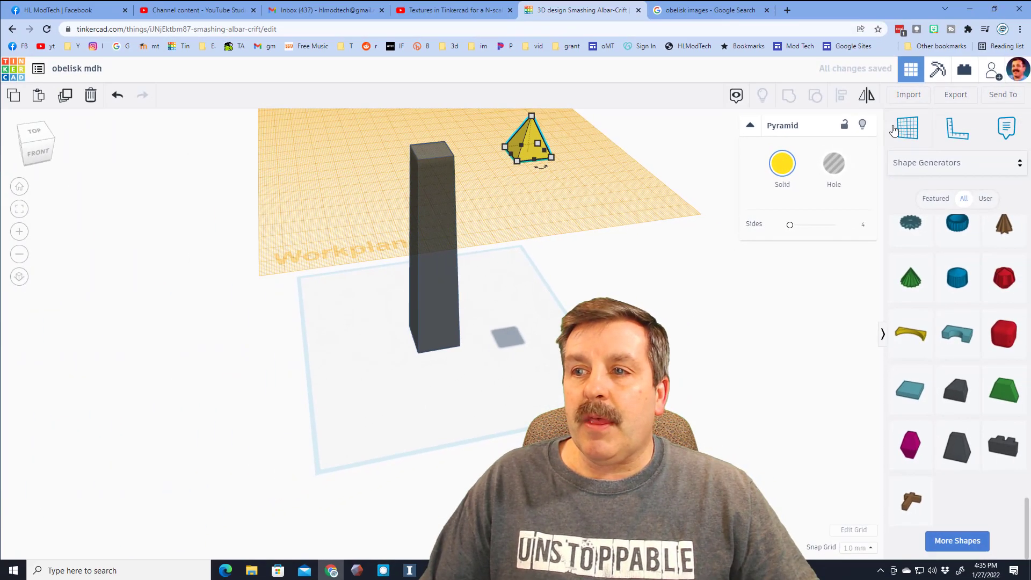
pyautogui.click(894, 131)
# Reset the workplane and centre the pyramid on the tower front to back.
pyautogui.click(558, 319)
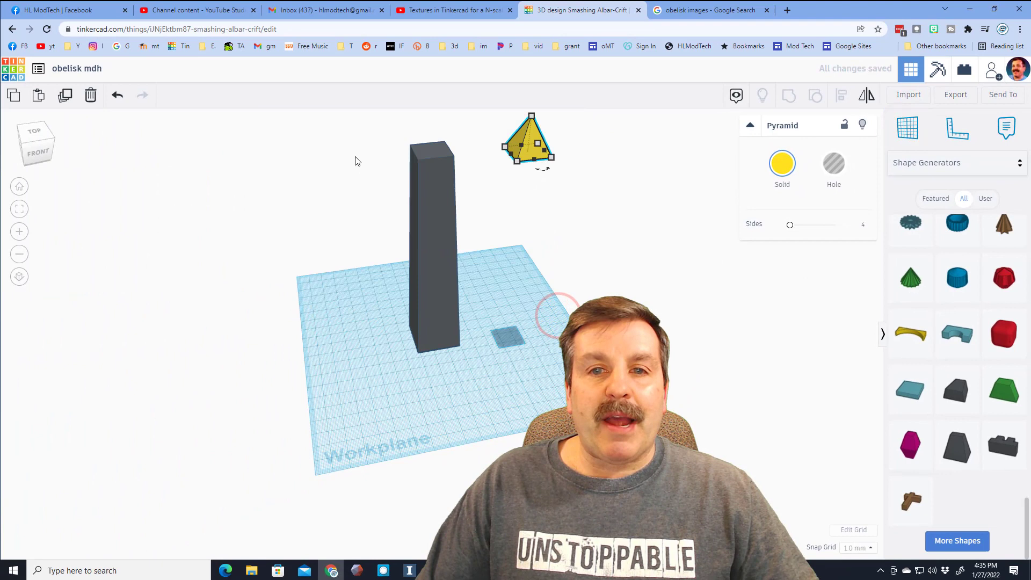
pyautogui.moveTo(460, 188); pyautogui.dragTo(569, 309)
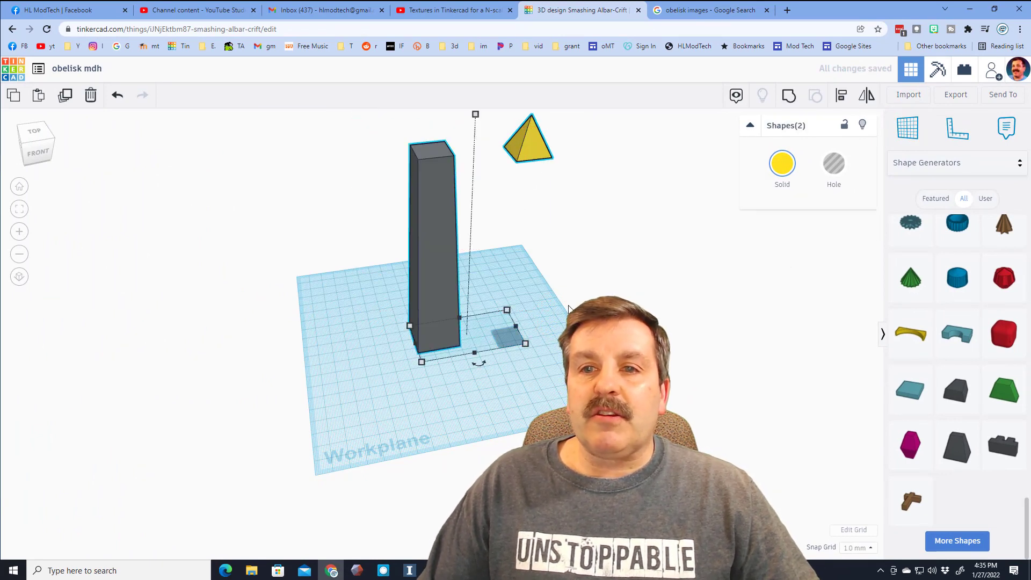
pyautogui.click(841, 98)
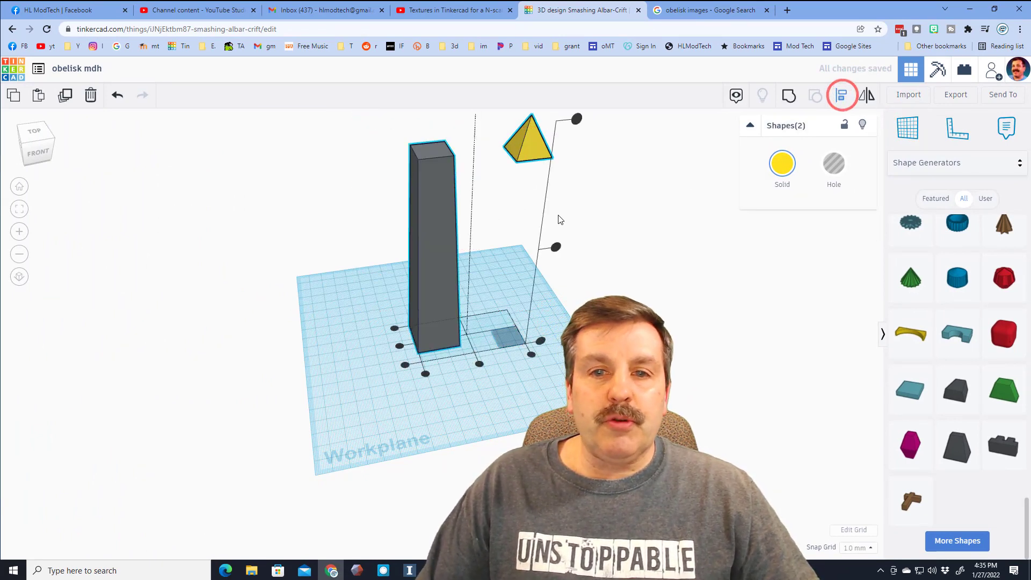
pyautogui.click(437, 209)
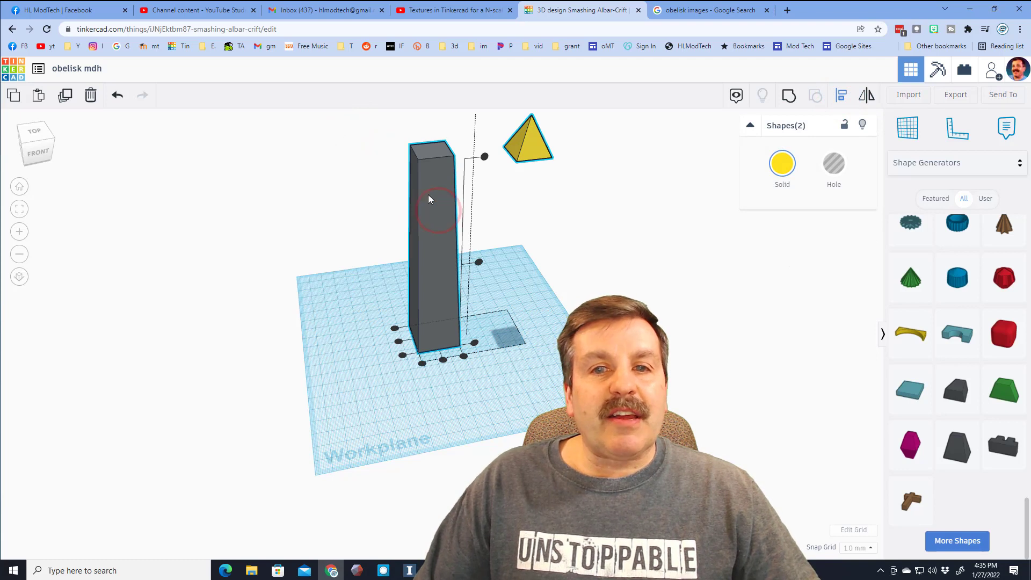
pyautogui.click(442, 359)
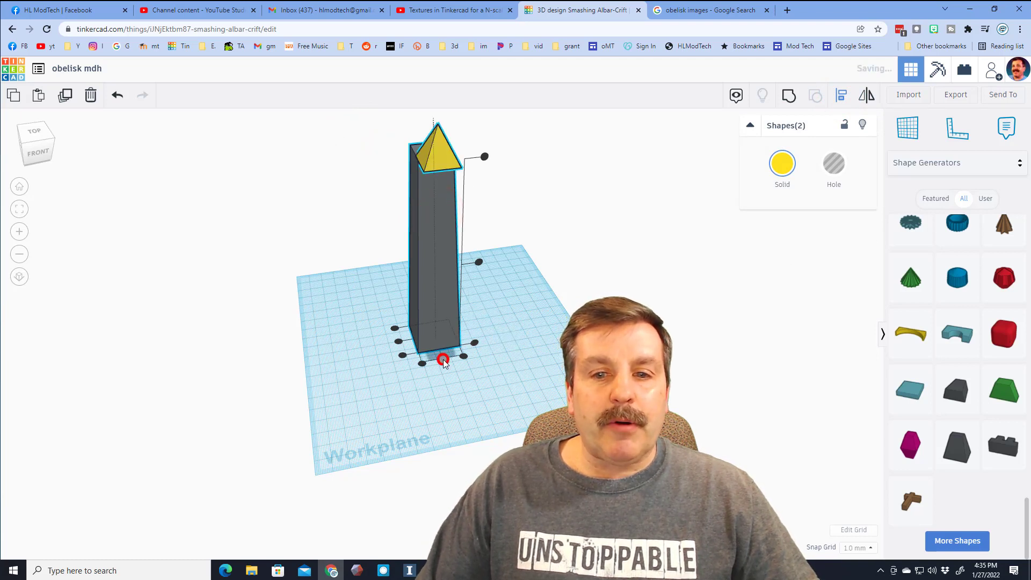
pyautogui.click(396, 338)
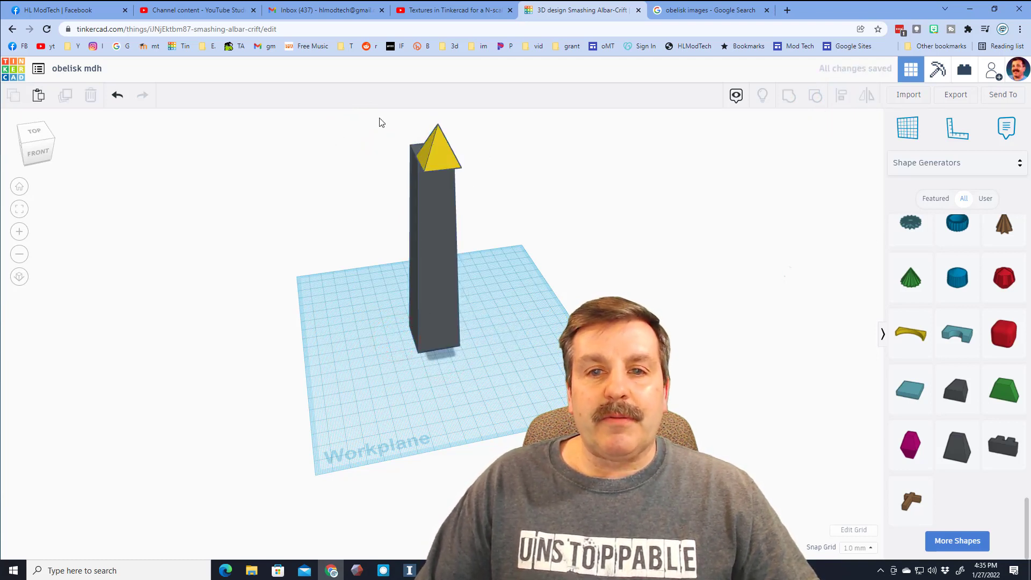
# Centre the pyramid on the tower side to side and view the obelisk from the front.
pyautogui.moveTo(378, 115); pyautogui.dragTo(524, 362)
pyautogui.click(840, 97)
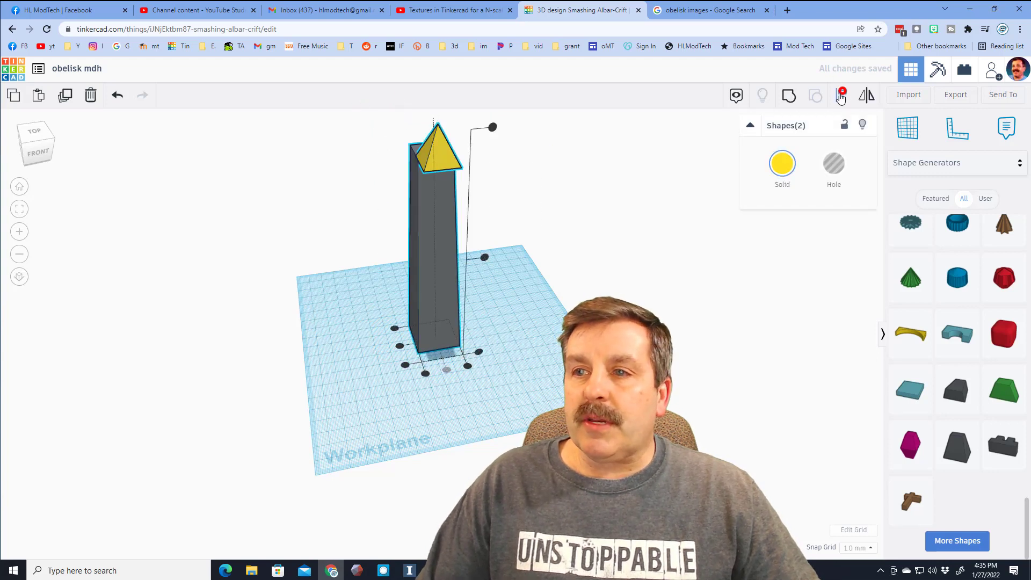
pyautogui.click(398, 342)
pyautogui.click(333, 325)
pyautogui.moveTo(339, 344); pyautogui.dragTo(375, 254, button='right')
pyautogui.scroll(3, 376, 254)
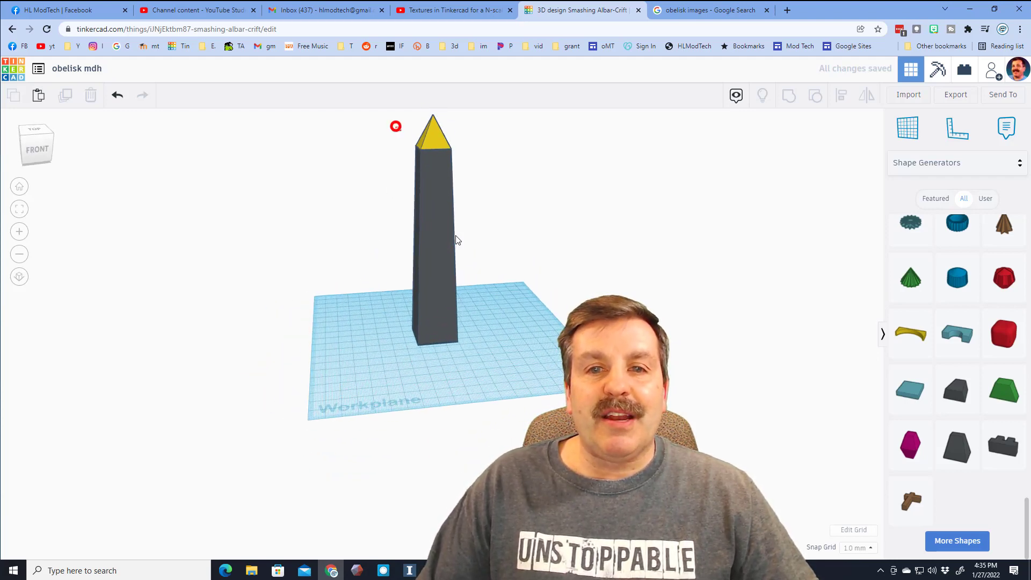
# Group the tower and pyramid into one obelisk and move it to the left.
pyautogui.moveTo(456, 240); pyautogui.dragTo(491, 340)
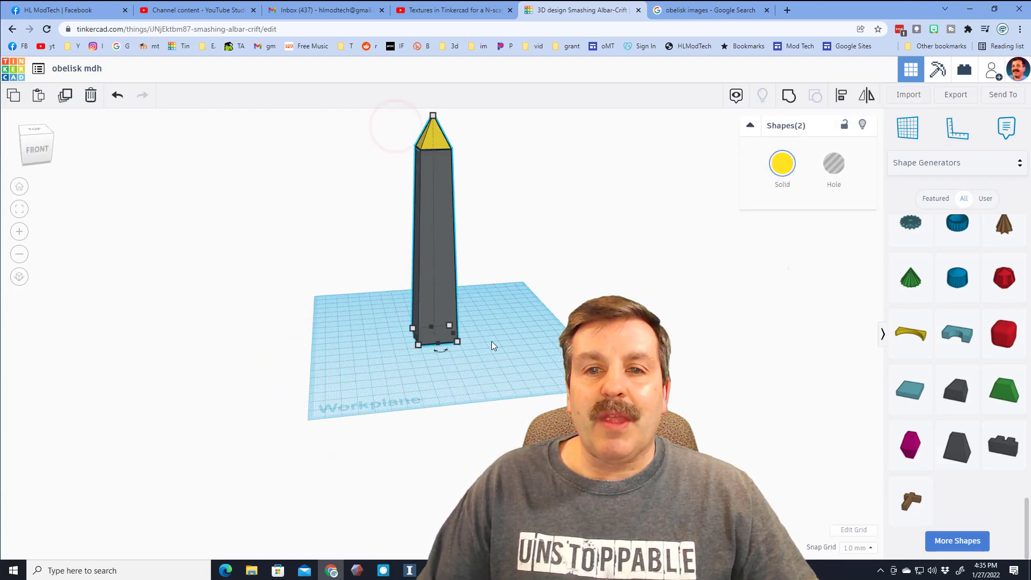
pyautogui.click(788, 96)
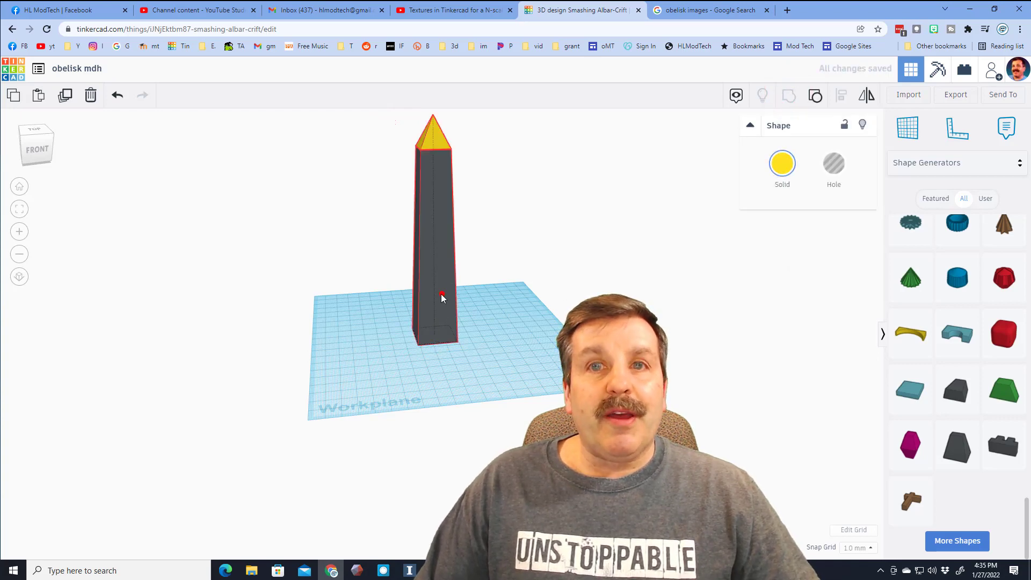
pyautogui.moveTo(442, 295); pyautogui.dragTo(384, 307)
pyautogui.moveTo(530, 305); pyautogui.dragTo(484, 305, button='right')
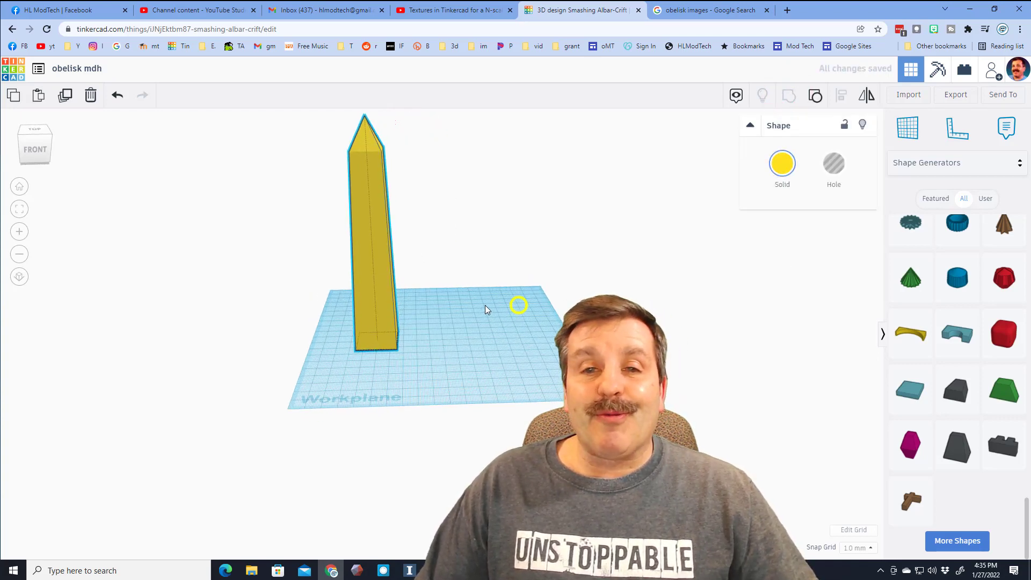
pyautogui.click(398, 303)
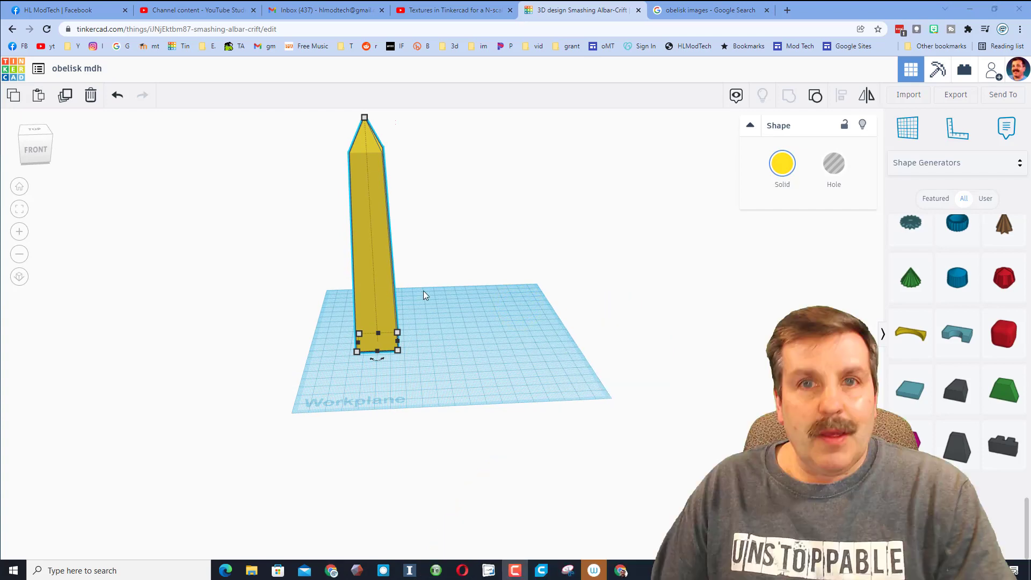
pyautogui.click(906, 169)
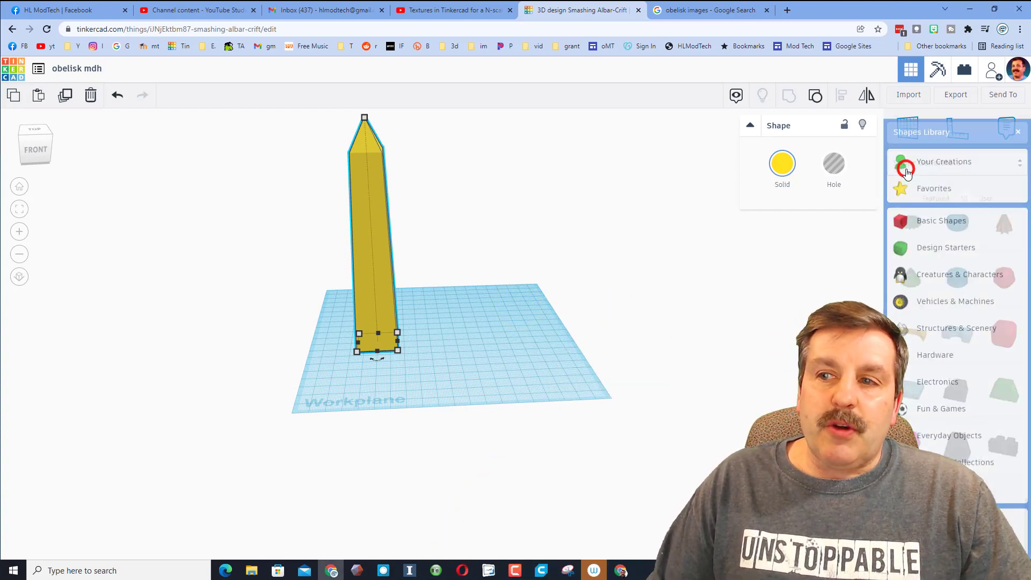
# Place a red box over the obelisk and stretch it larger.
pyautogui.click(925, 213)
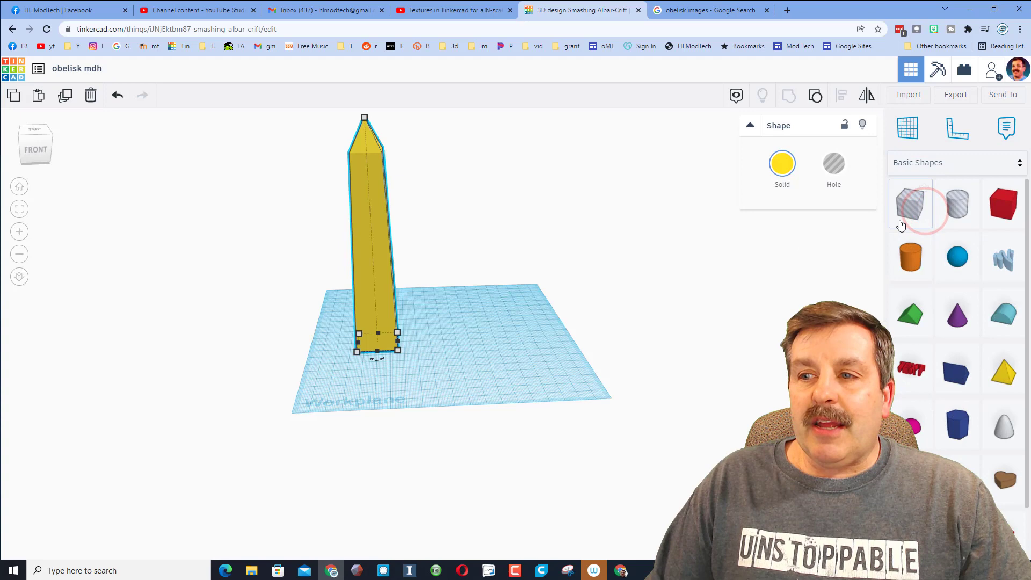
pyautogui.moveTo(998, 213); pyautogui.dragTo(395, 352)
pyautogui.moveTo(398, 356); pyautogui.dragTo(421, 373, button='right')
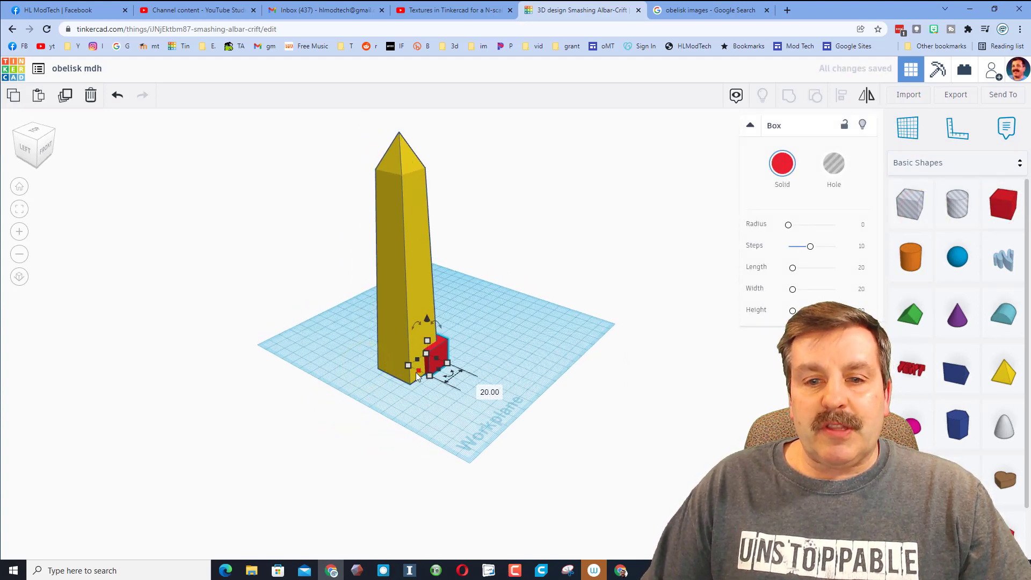
pyautogui.moveTo(422, 373); pyautogui.dragTo(392, 129)
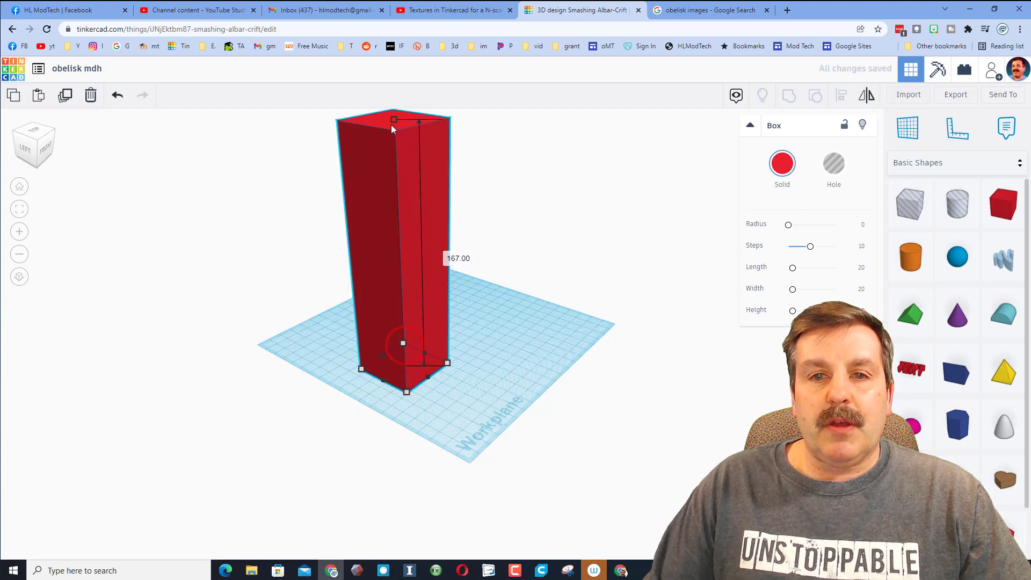
# Set the yellow obelisk inside the box to Hole.
pyautogui.moveTo(538, 241); pyautogui.dragTo(385, 326, button='right')
pyautogui.click(383, 323)
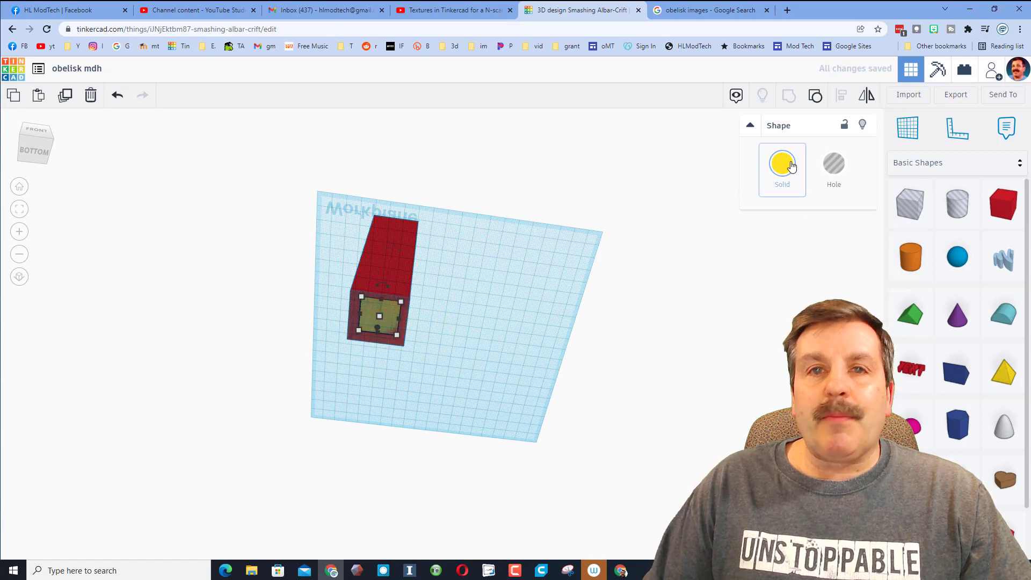
pyautogui.click(833, 172)
pyautogui.moveTo(531, 268); pyautogui.dragTo(344, 344, button='right')
# Group the box with the obelisk hole and set the combined shape to Hole.
pyautogui.moveTo(436, 381); pyautogui.dragTo(479, 338)
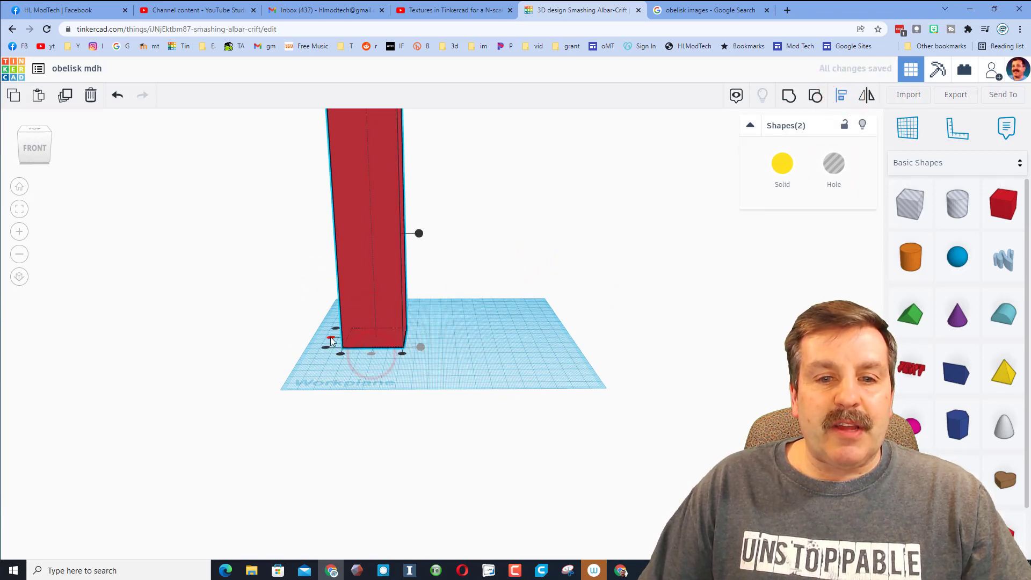
pyautogui.click(791, 100)
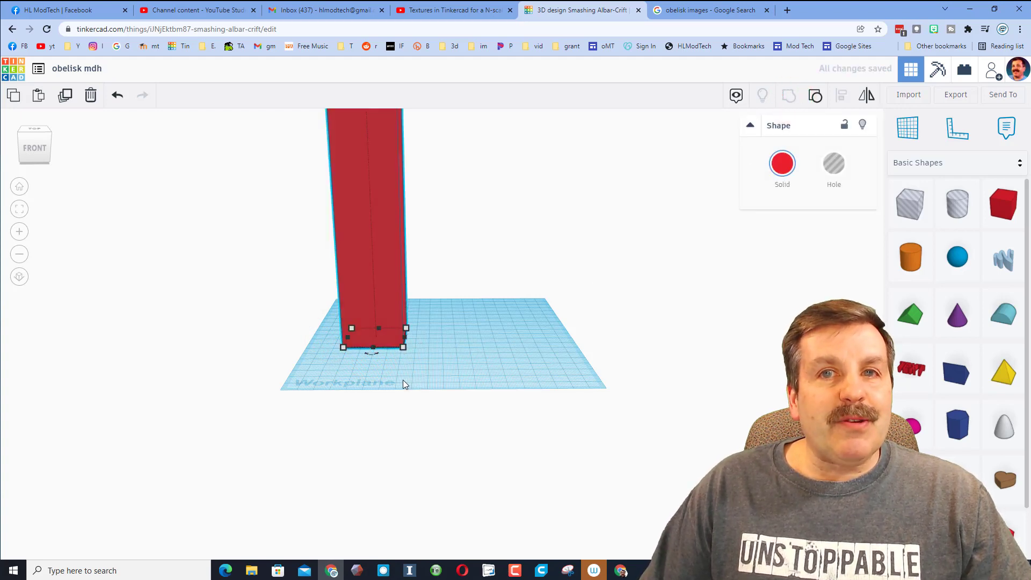
pyautogui.moveTo(395, 375)
pyautogui.mouseDown(button='right')
pyautogui.moveTo(419, 196)
pyautogui.moveTo(378, 375)
pyautogui.mouseUp(button='right')
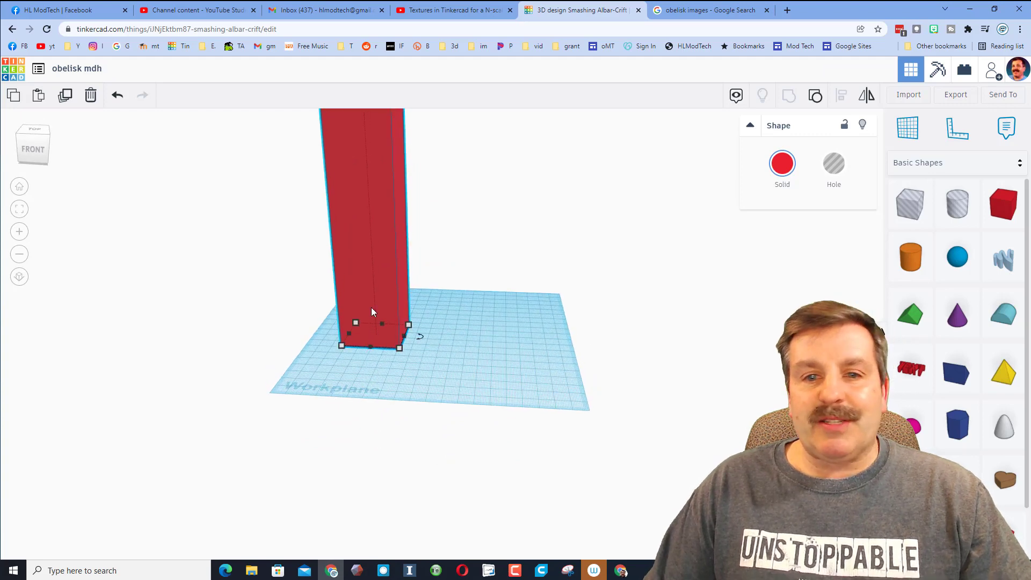
pyautogui.click(834, 163)
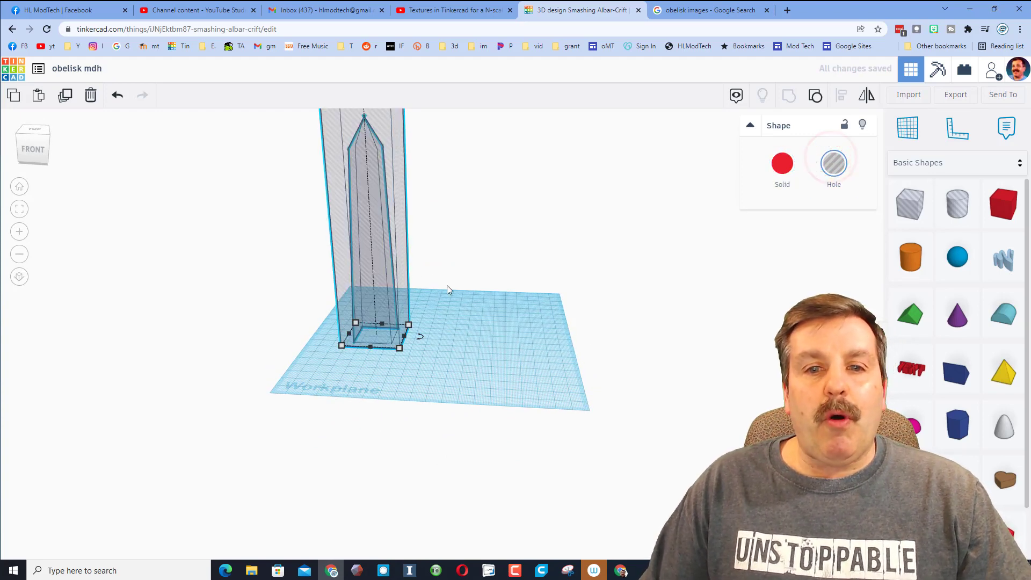
pyautogui.moveTo(449, 290); pyautogui.dragTo(484, 292, button='right')
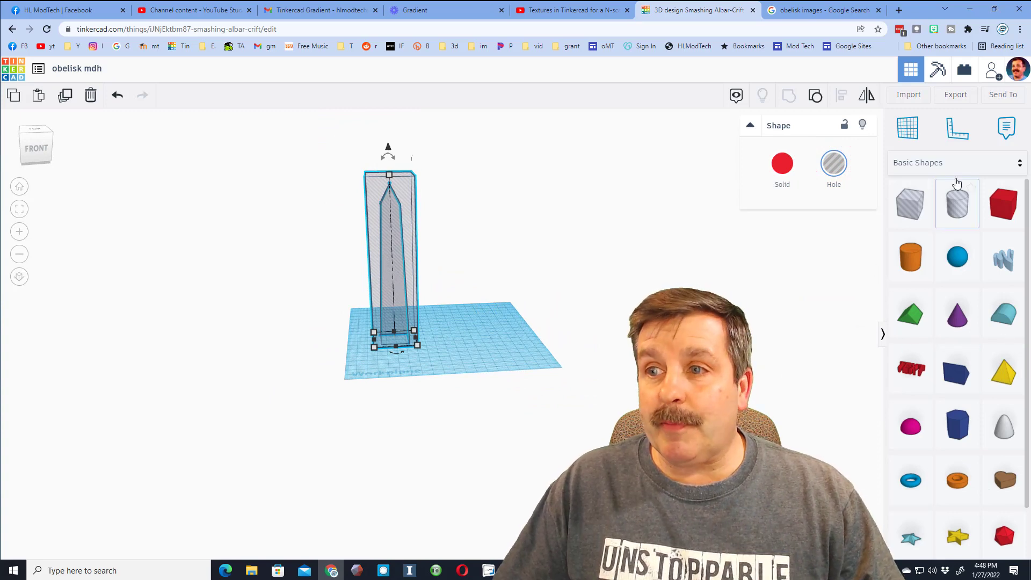
# Switch the shape library to Design Starters and load more shapes until the red-to-orange gradient box appears.
pyautogui.click(956, 158)
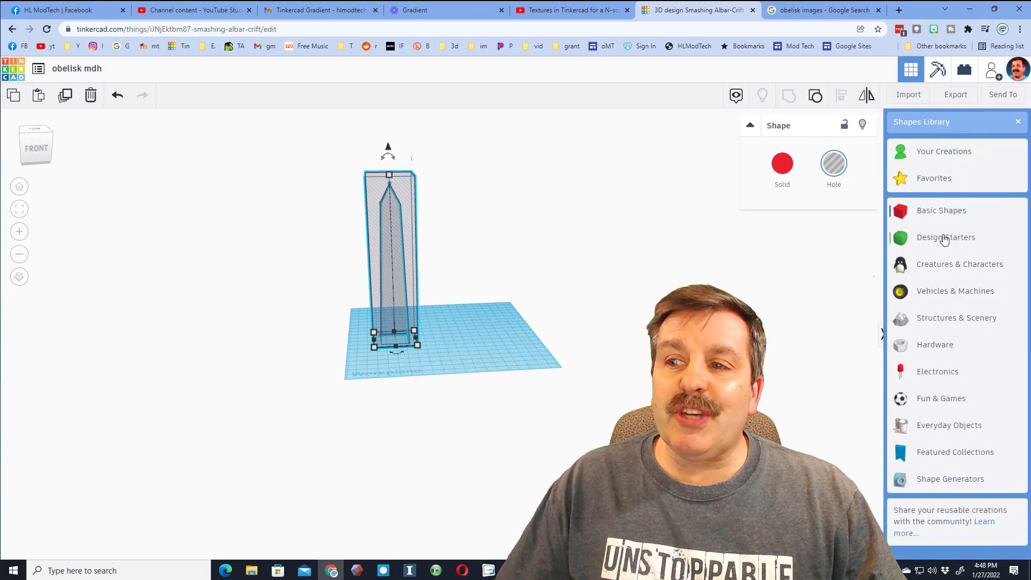
pyautogui.click(944, 238)
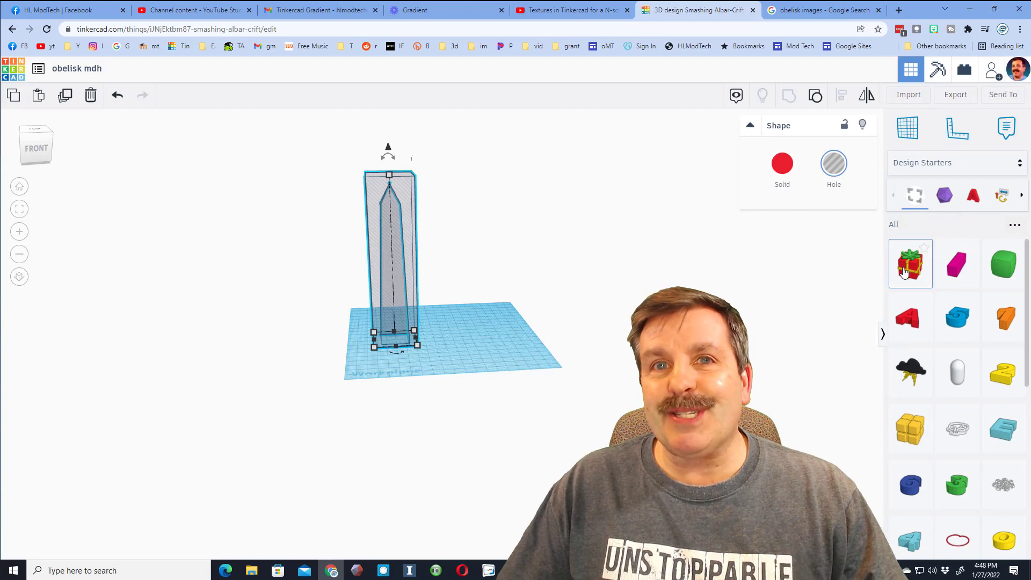
pyautogui.scroll(-10, 930, 468)
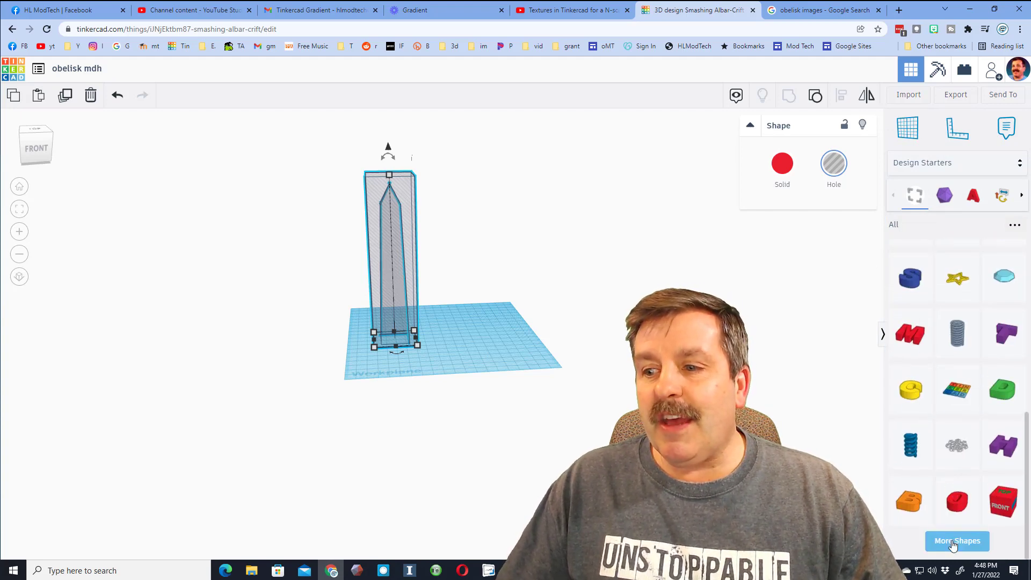
pyautogui.click(952, 540)
pyautogui.scroll(-5, 958, 526)
pyautogui.click(954, 541)
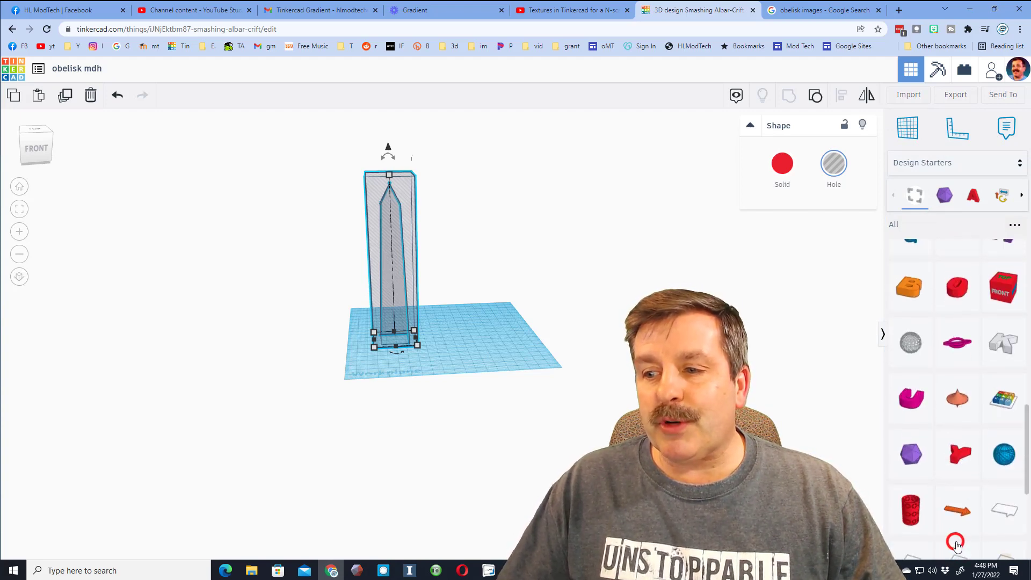
pyautogui.scroll(-5, 958, 532)
pyautogui.click(956, 542)
pyautogui.scroll(-5, 955, 531)
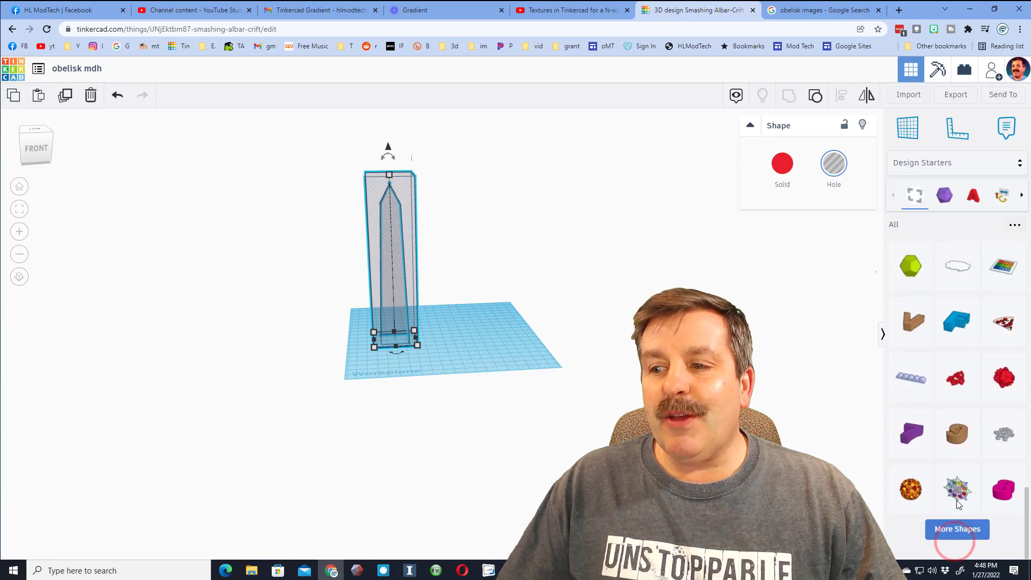
pyautogui.click(954, 541)
pyautogui.scroll(-5, 955, 537)
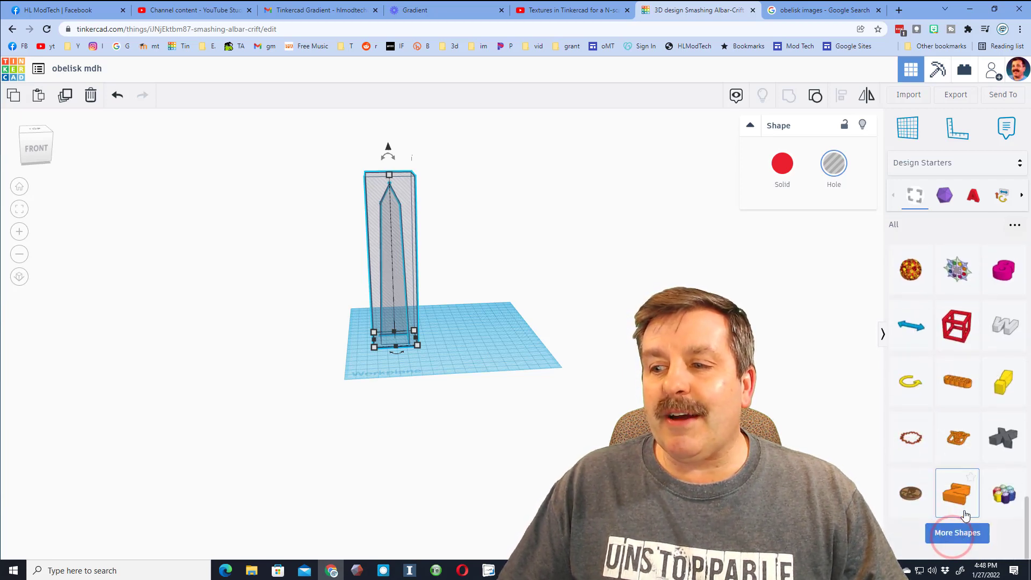
pyautogui.click(954, 539)
pyautogui.scroll(-5, 1004, 489)
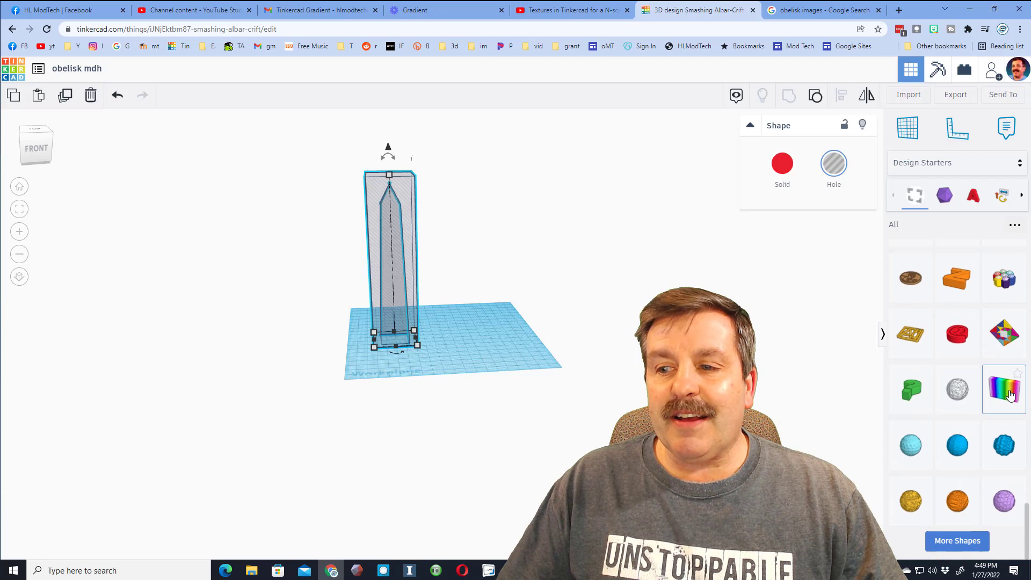
pyautogui.click(959, 540)
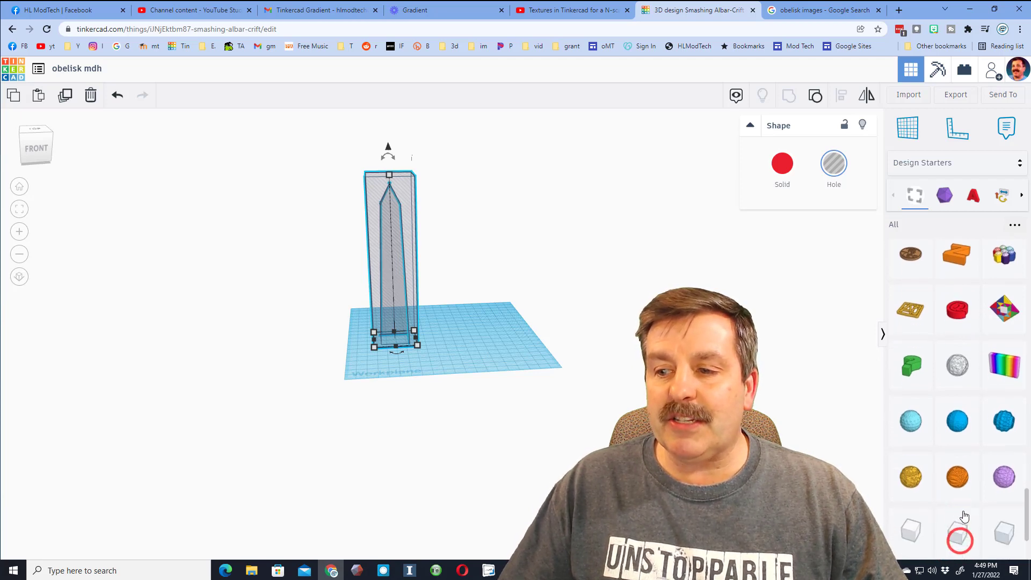
pyautogui.scroll(-2, 959, 510)
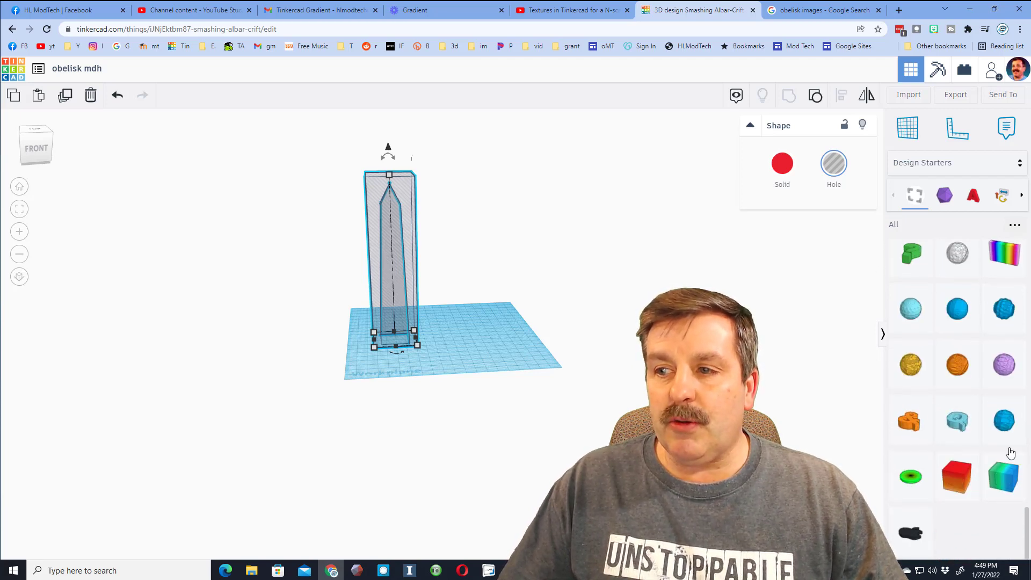
# Place the red-to-orange gradient box over the obelisk hole, stretch it to 165 tall and trim its width to 39.
pyautogui.click(960, 486)
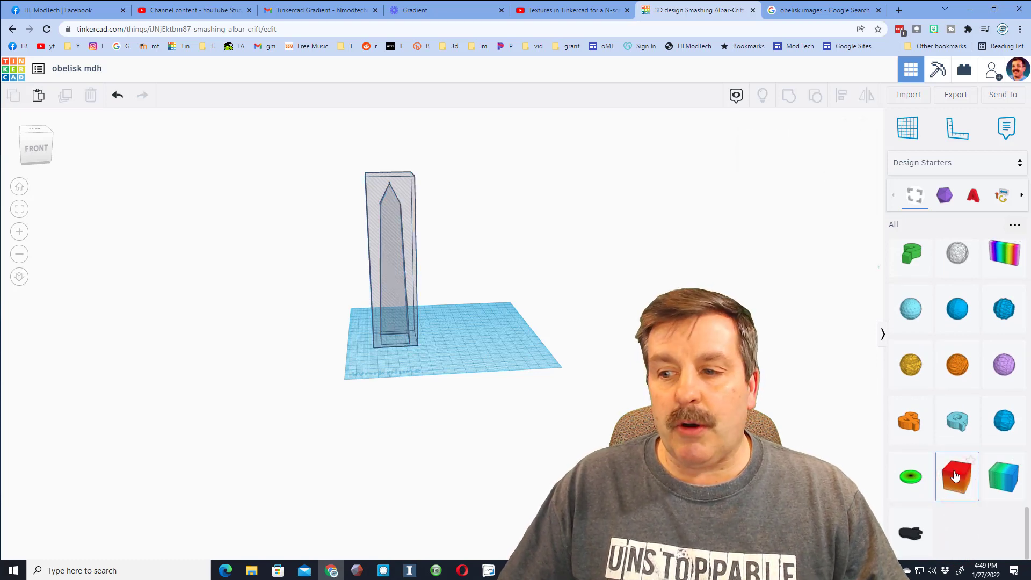
pyautogui.click(386, 352)
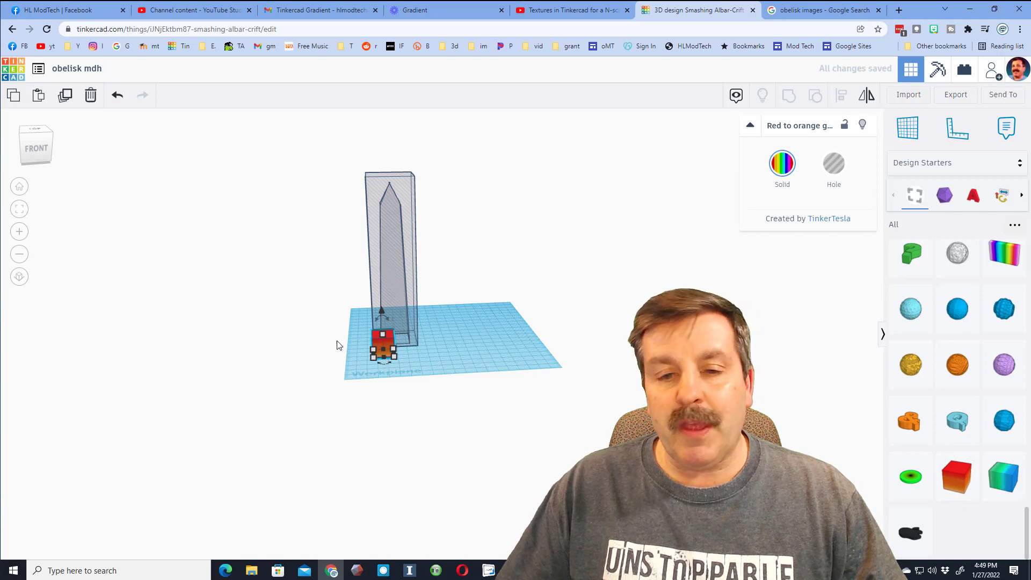
pyautogui.moveTo(337, 345); pyautogui.dragTo(474, 360, button='right')
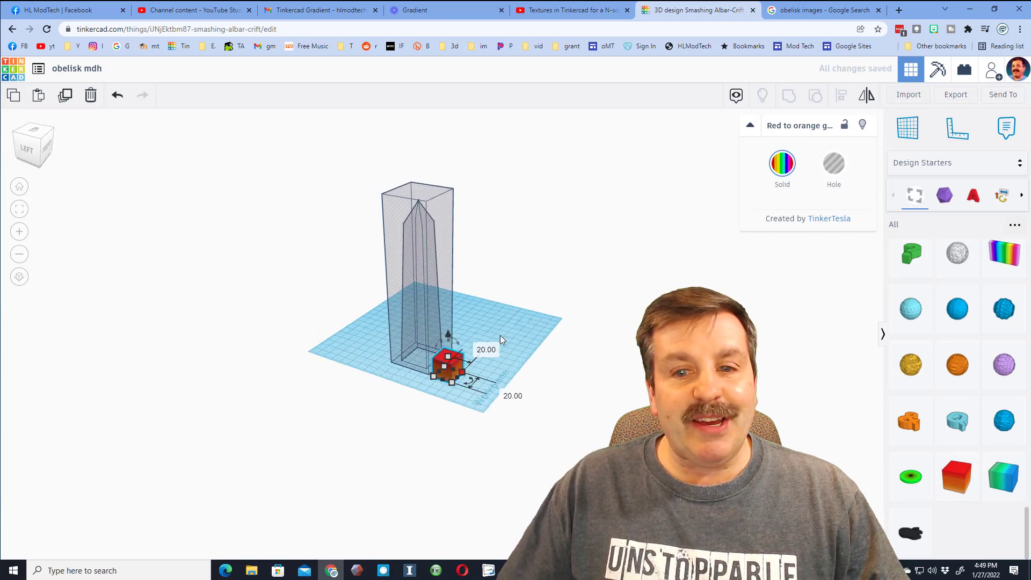
pyautogui.moveTo(441, 336); pyautogui.dragTo(416, 202)
pyautogui.moveTo(426, 327); pyautogui.dragTo(494, 376, button='right')
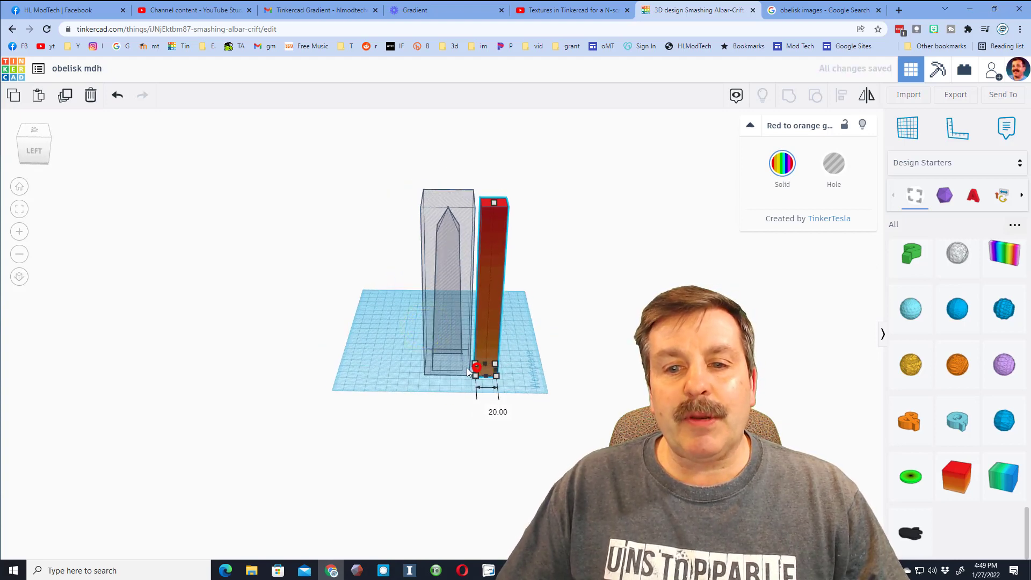
pyautogui.moveTo(468, 371); pyautogui.dragTo(434, 369)
pyautogui.moveTo(509, 373); pyautogui.dragTo(384, 370, button='right')
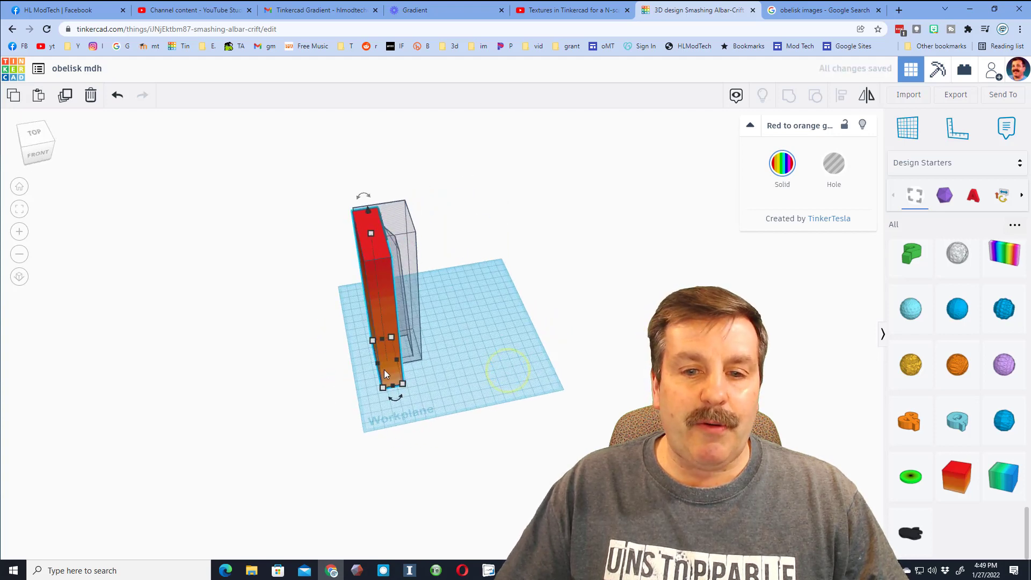
pyautogui.moveTo(401, 358)
pyautogui.mouseDown()
pyautogui.moveTo(416, 356)
pyautogui.moveTo(404, 342)
pyautogui.mouseUp()
pyautogui.moveTo(352, 364); pyautogui.dragTo(494, 379, button='right')
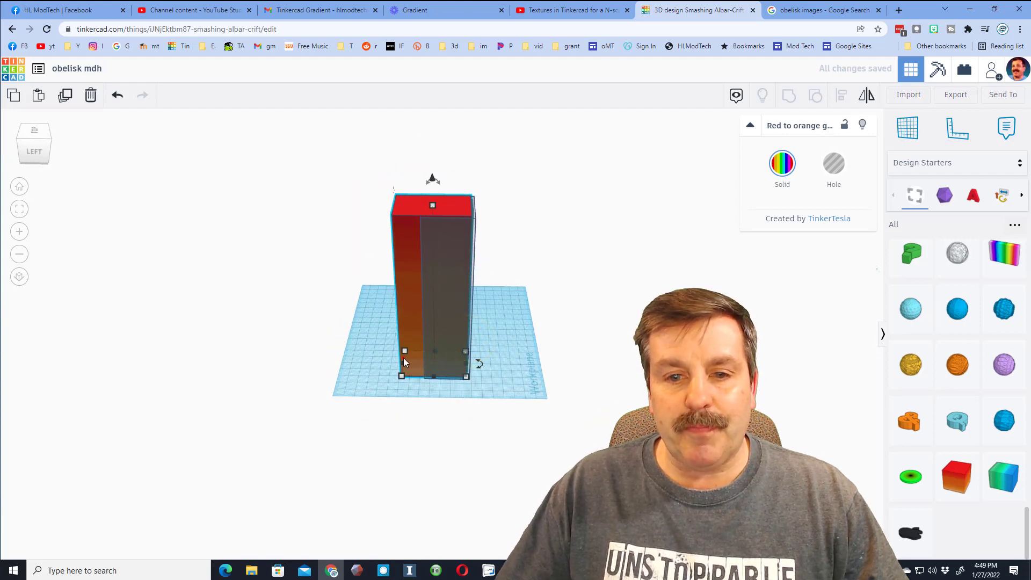
pyautogui.moveTo(403, 358); pyautogui.dragTo(427, 367)
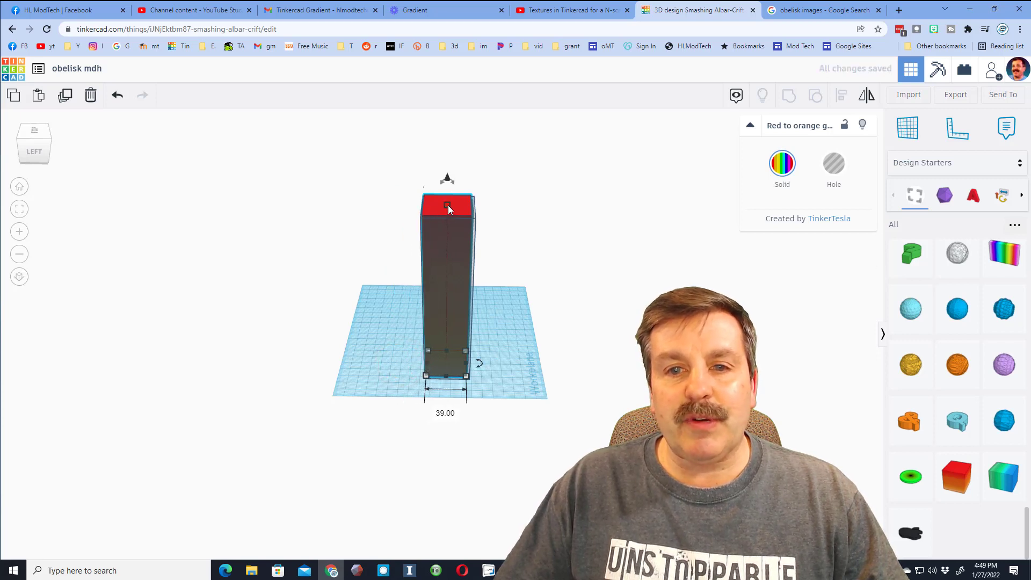
# Align the gradient column with the hole shape on bottom and side, then group them into an obelisk.
pyautogui.moveTo(450, 209); pyautogui.dragTo(450, 216)
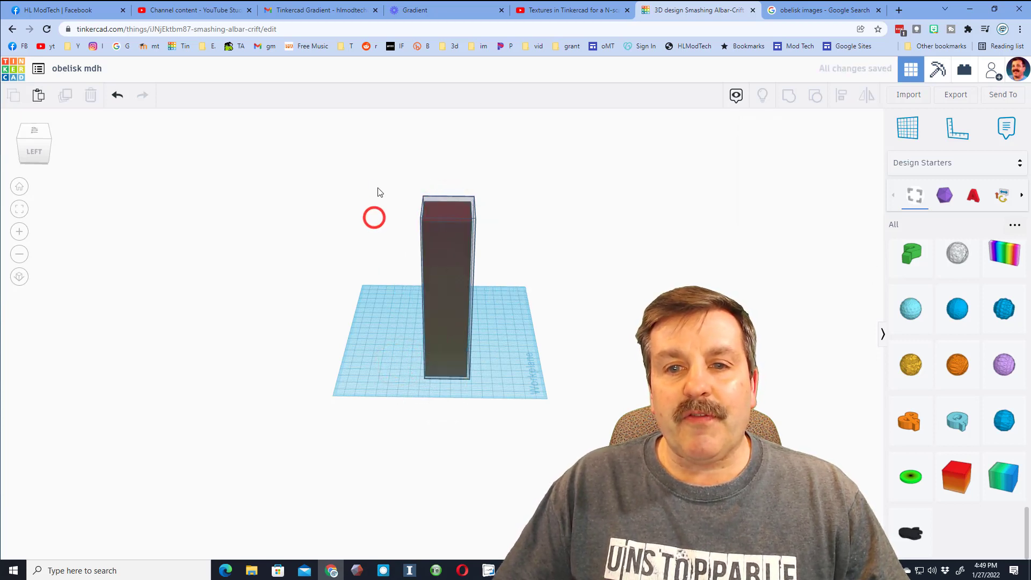
pyautogui.moveTo(375, 186); pyautogui.dragTo(502, 368)
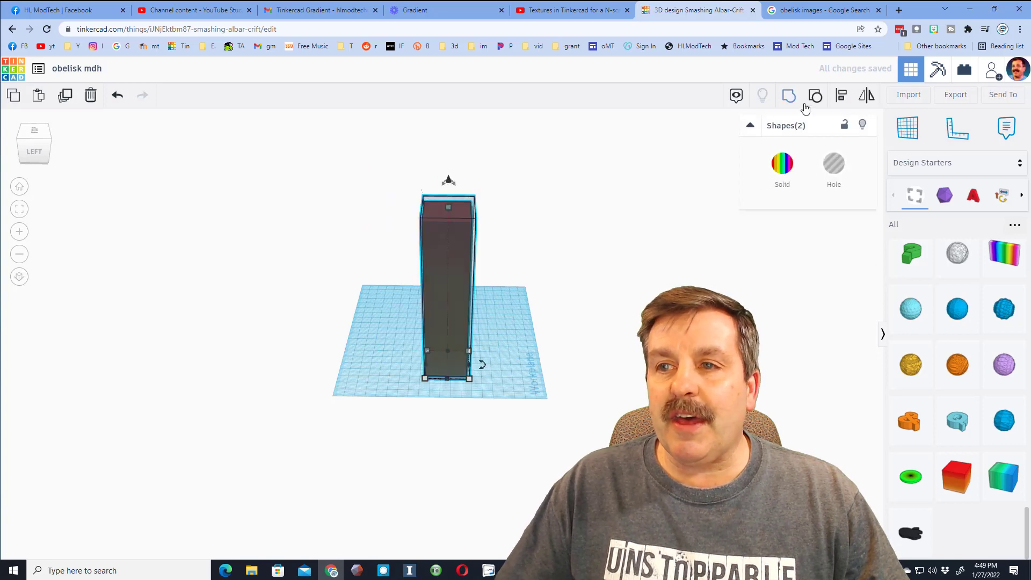
pyautogui.click(834, 95)
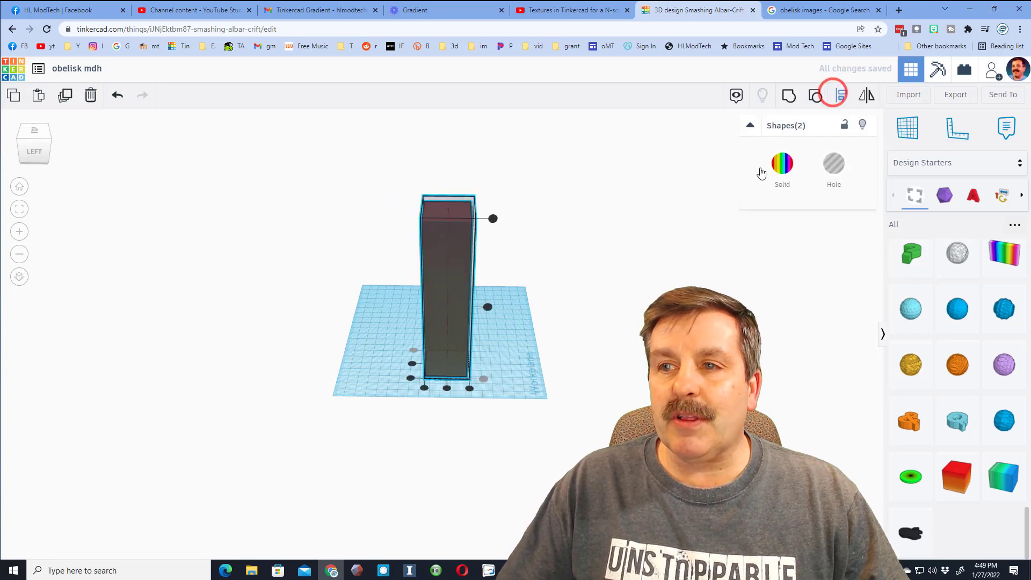
pyautogui.click(447, 388)
pyautogui.click(412, 364)
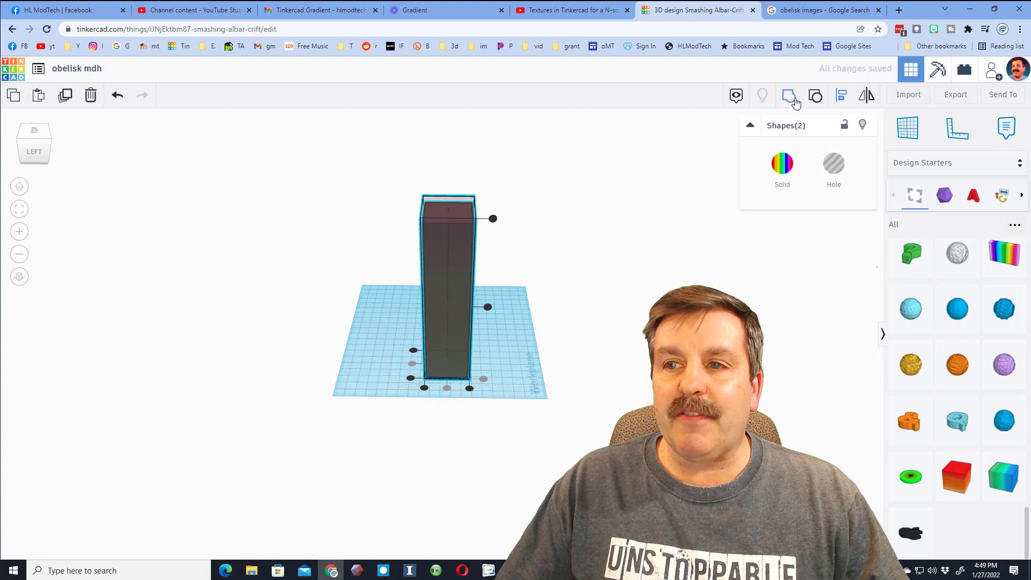
pyautogui.click(791, 97)
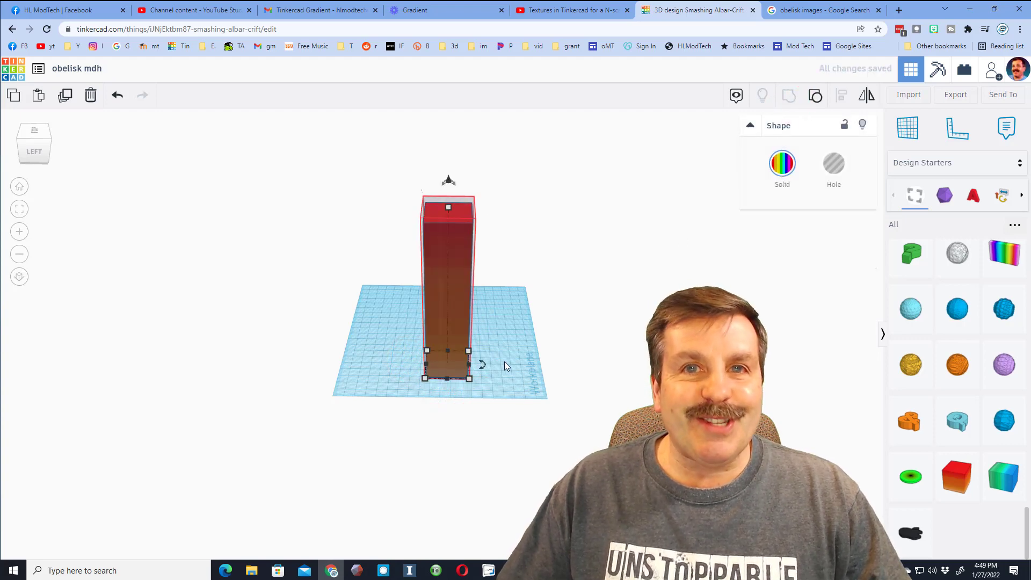
pyautogui.moveTo(531, 359); pyautogui.dragTo(506, 337, button='right')
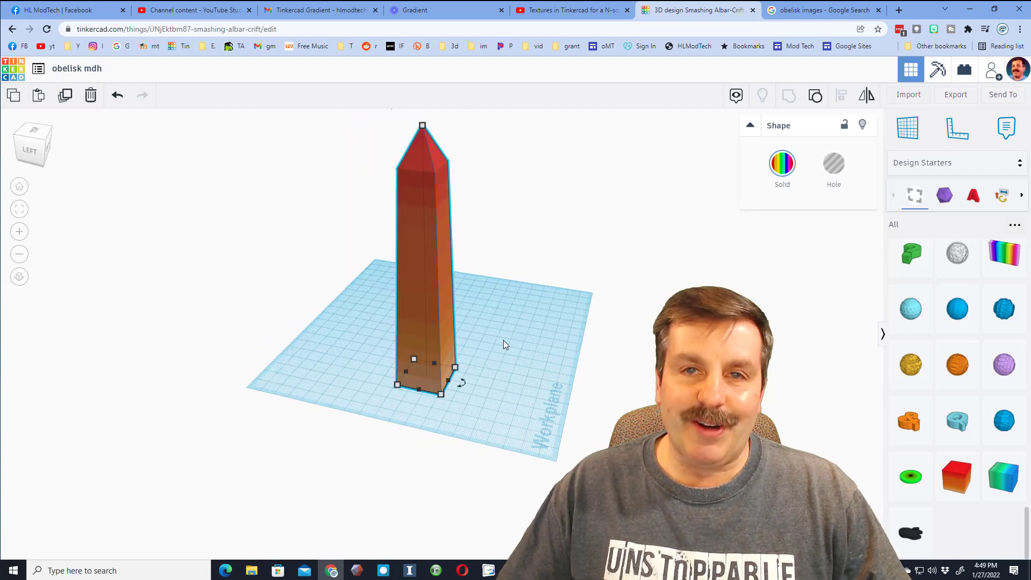
# Ungroup the red-to-orange obelisk back into its gradient block and hole shell.
pyautogui.click(488, 389)
pyautogui.click(426, 325)
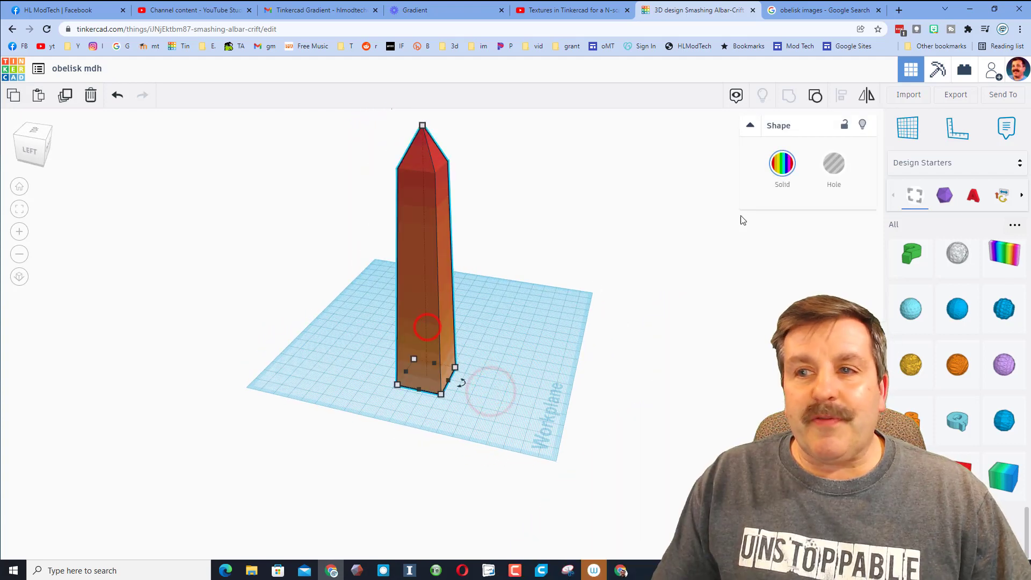
pyautogui.click(815, 95)
pyautogui.click(605, 324)
pyautogui.moveTo(605, 324); pyautogui.dragTo(428, 358, button='right')
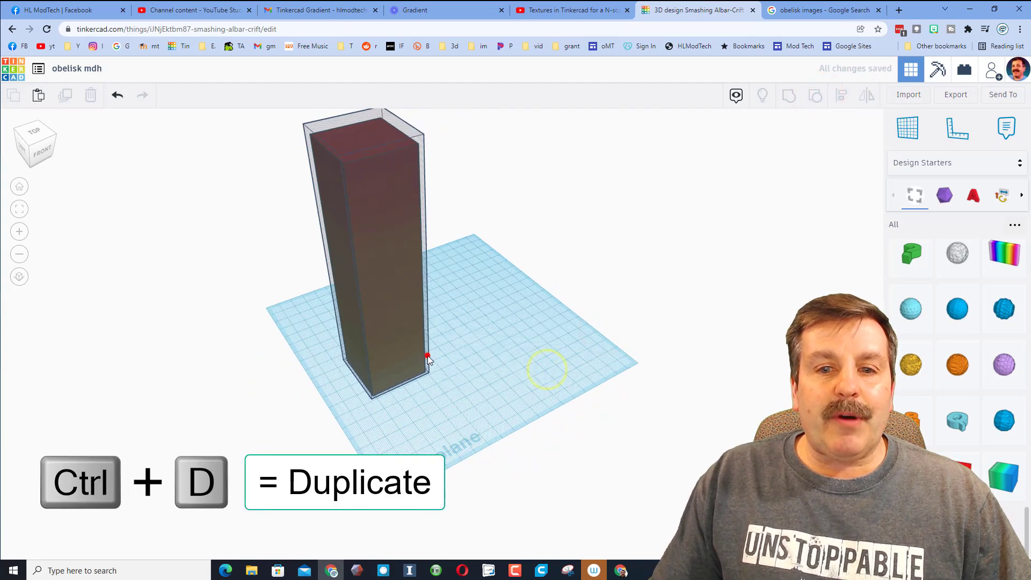
# Duplicate the hole shell, shift the copy right, and drop a Rainbow Gradient block on the workplane.
pyautogui.click(428, 357)
pyautogui.hotkey('ctrl', 'd')
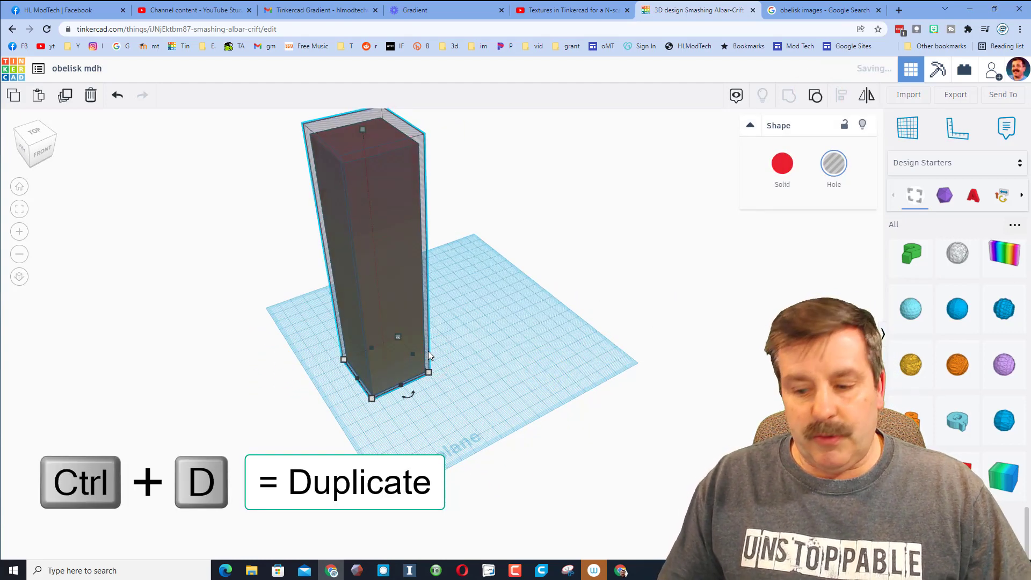
pyautogui.press('Right')
pyautogui.press('Right')
pyautogui.press('Right')
pyautogui.press('Right')
pyautogui.press('Right')
pyautogui.press('Right')
pyautogui.press('Right')
pyautogui.press('Right')
pyautogui.press('Right')
pyautogui.press('Right')
pyautogui.press('Right')
pyautogui.press('Right')
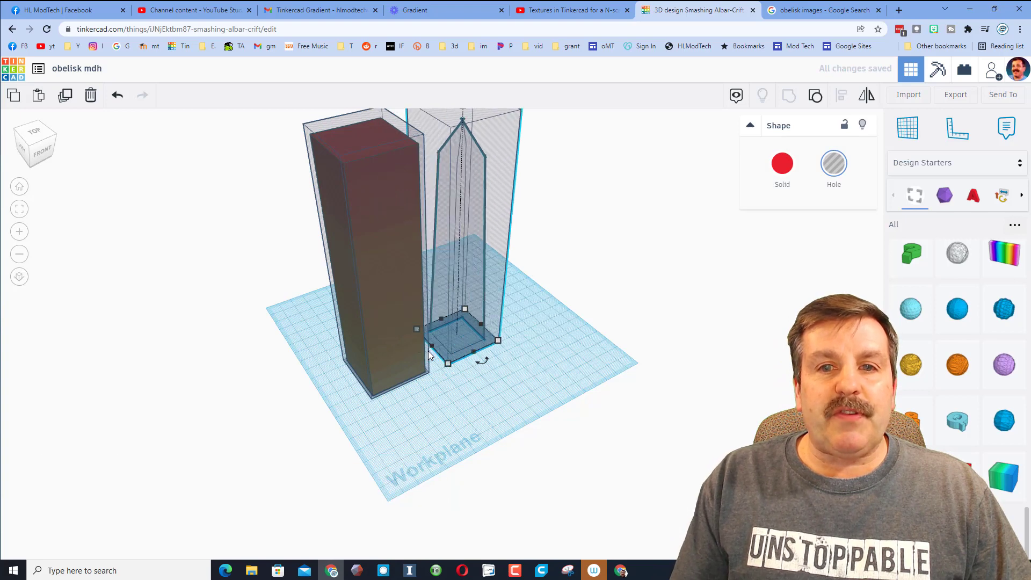
pyautogui.hotkey('shift', 'Right')
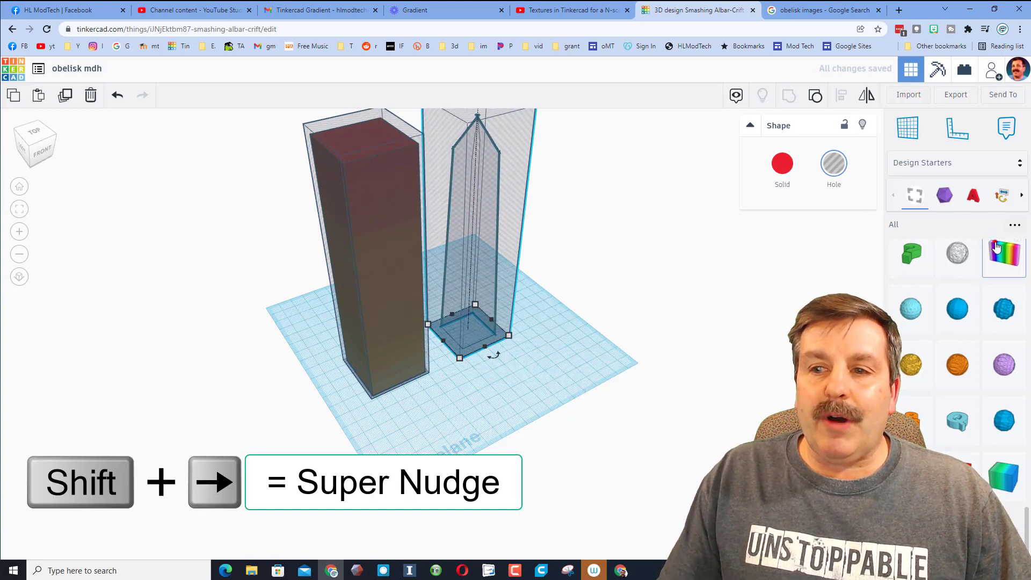
pyautogui.moveTo(996, 247); pyautogui.dragTo(507, 394)
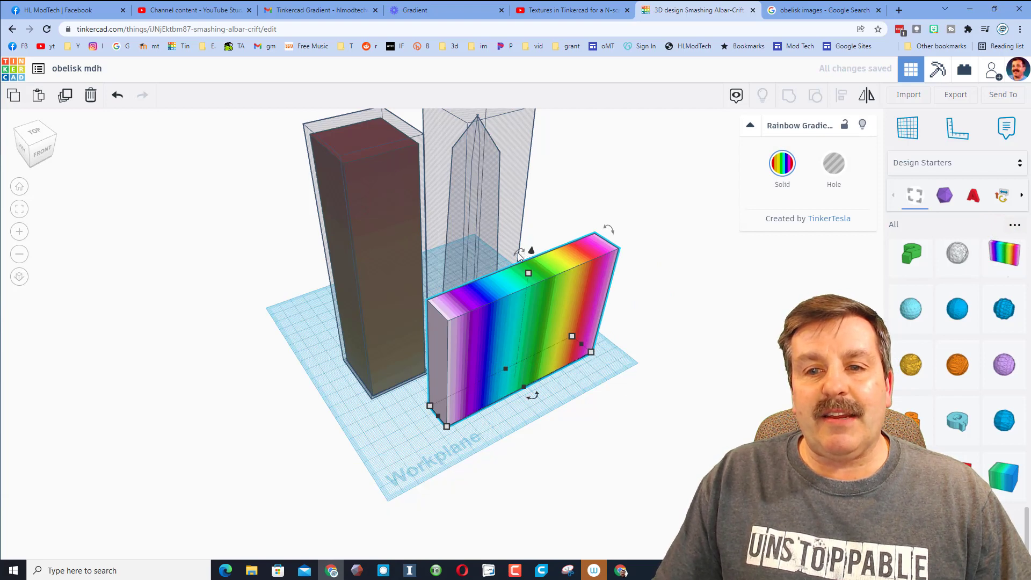
# Rotate the rainbow block 90° for horizontal stripes and move it onto the copied hole.
pyautogui.moveTo(517, 252); pyautogui.dragTo(474, 339)
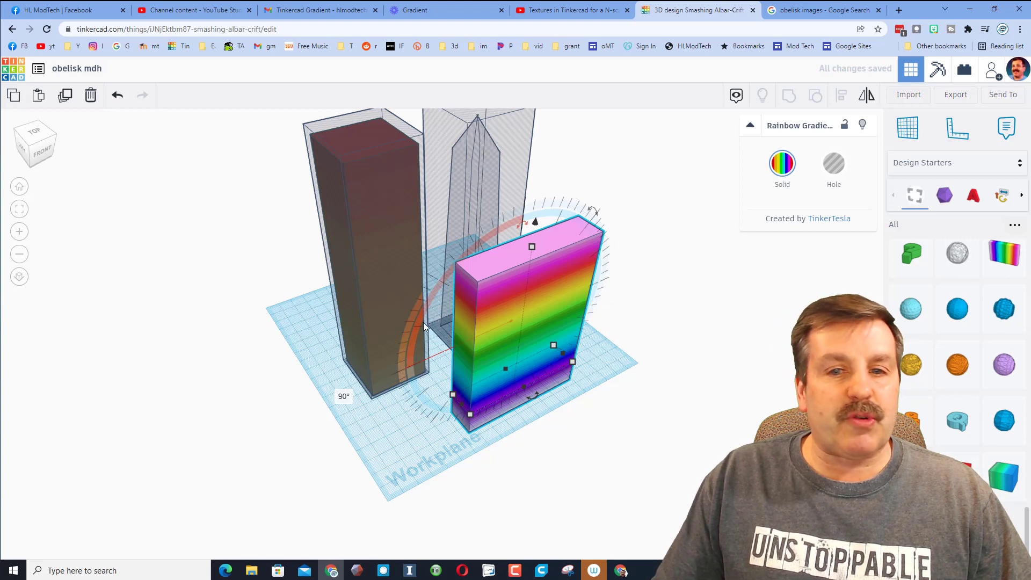
pyautogui.moveTo(453, 399); pyautogui.dragTo(537, 373, button='right')
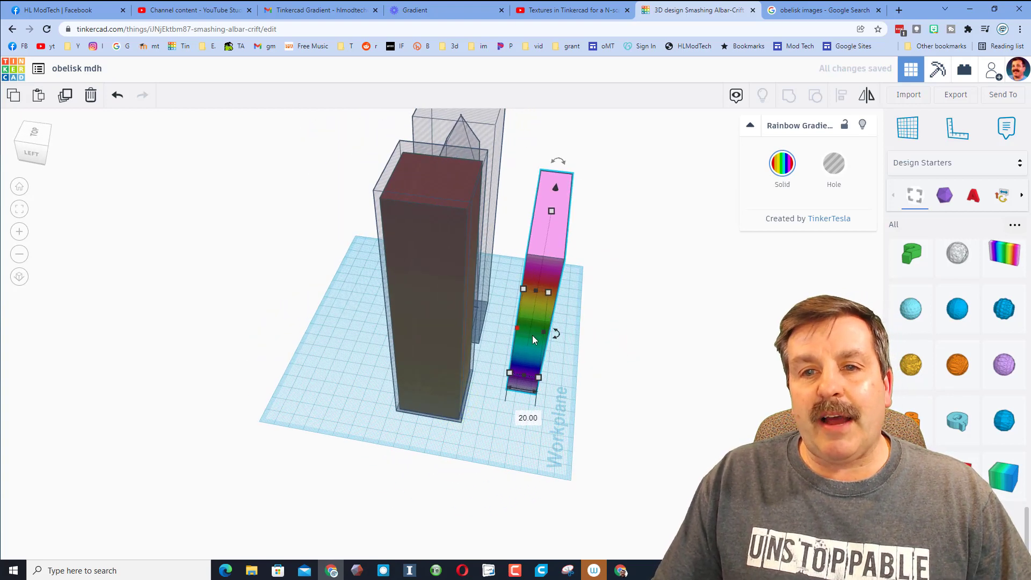
pyautogui.moveTo(532, 335); pyautogui.dragTo(380, 394, button='right')
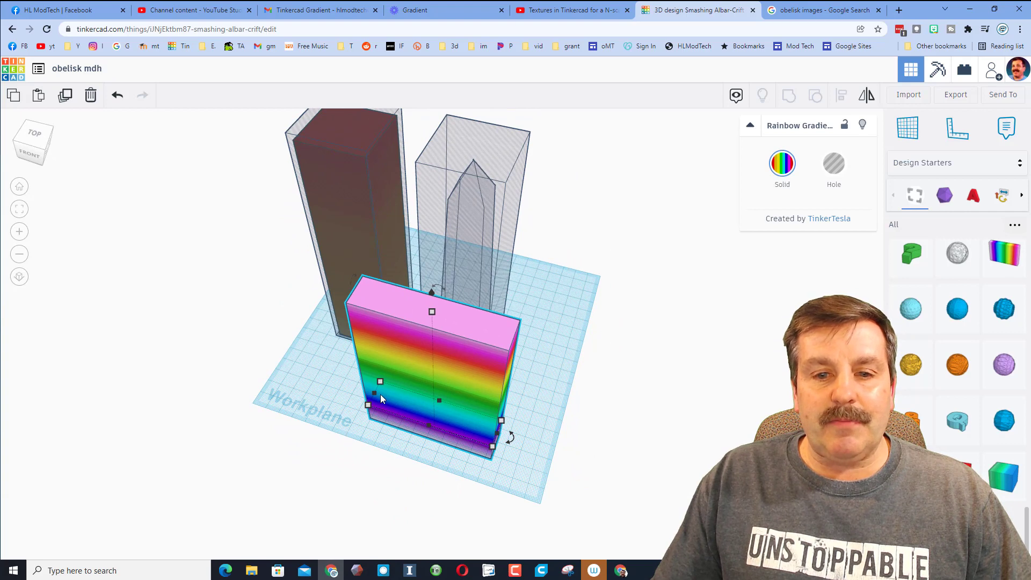
pyautogui.moveTo(396, 410); pyautogui.dragTo(463, 344)
pyautogui.moveTo(524, 363); pyautogui.dragTo(416, 407, button='right')
# Drop the rainbow block to the workplane and resize it to 41 wide and 164 tall.
pyautogui.moveTo(417, 406); pyautogui.dragTo(428, 370)
pyautogui.moveTo(486, 380); pyautogui.dragTo(472, 411, button='right')
pyautogui.press('d')
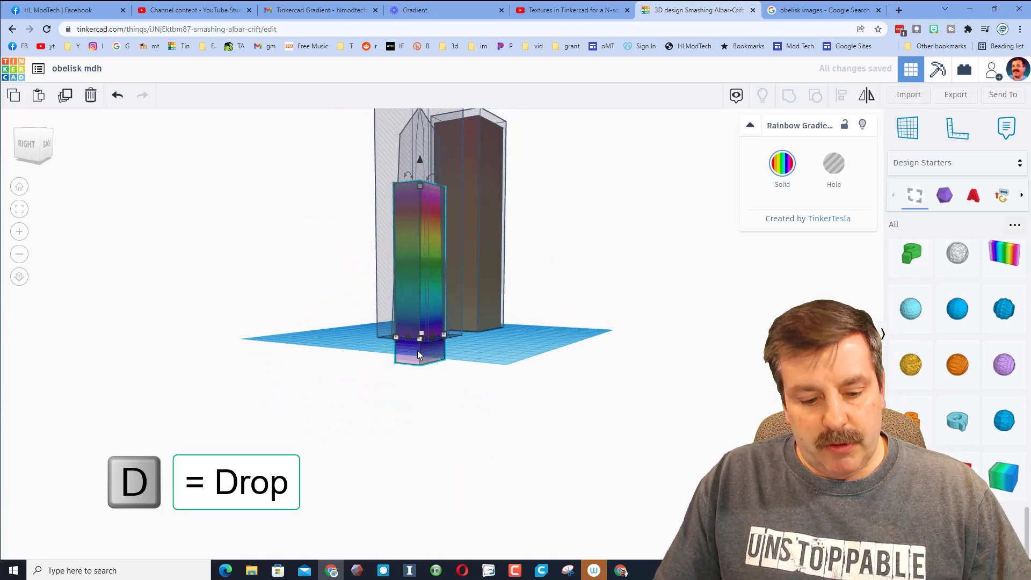
pyautogui.moveTo(420, 380); pyautogui.dragTo(516, 458, button='right')
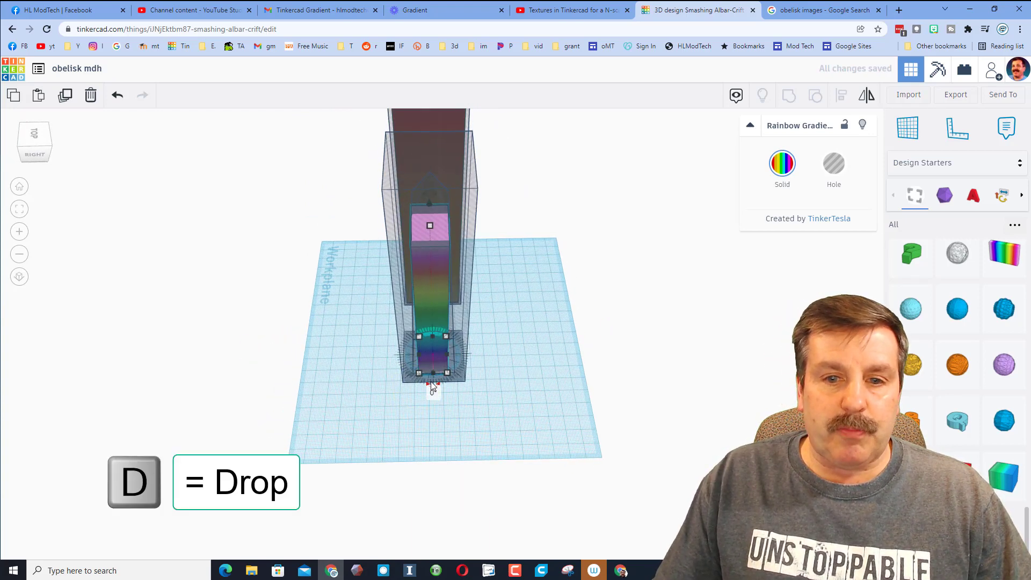
pyautogui.moveTo(417, 352); pyautogui.dragTo(462, 353)
pyautogui.moveTo(462, 353); pyautogui.dragTo(410, 222, button='right')
pyautogui.moveTo(422, 220); pyautogui.dragTo(412, 265)
# Center the rainbow block within the copied hole shell using Align.
pyautogui.click(842, 97)
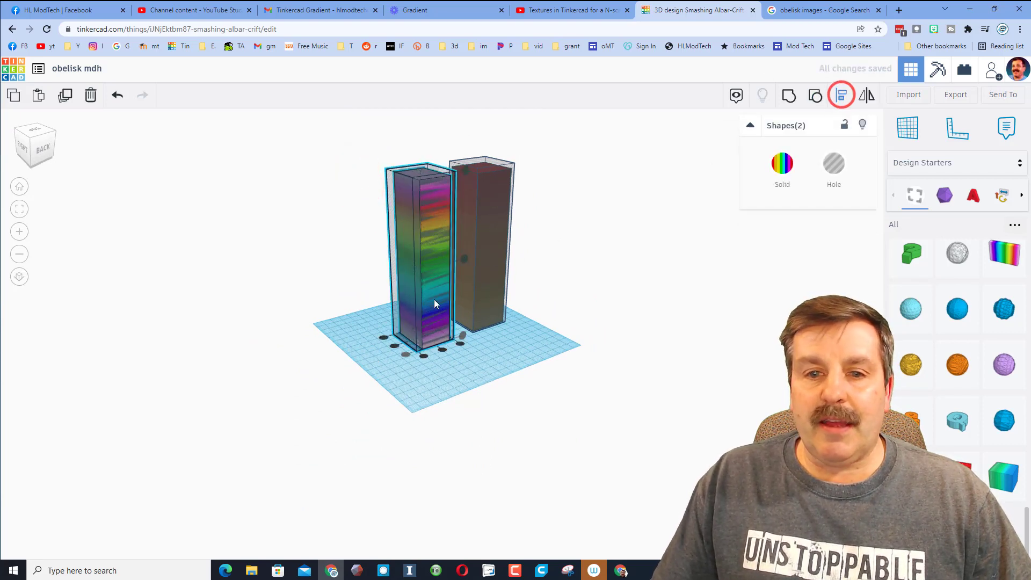
pyautogui.click(394, 346)
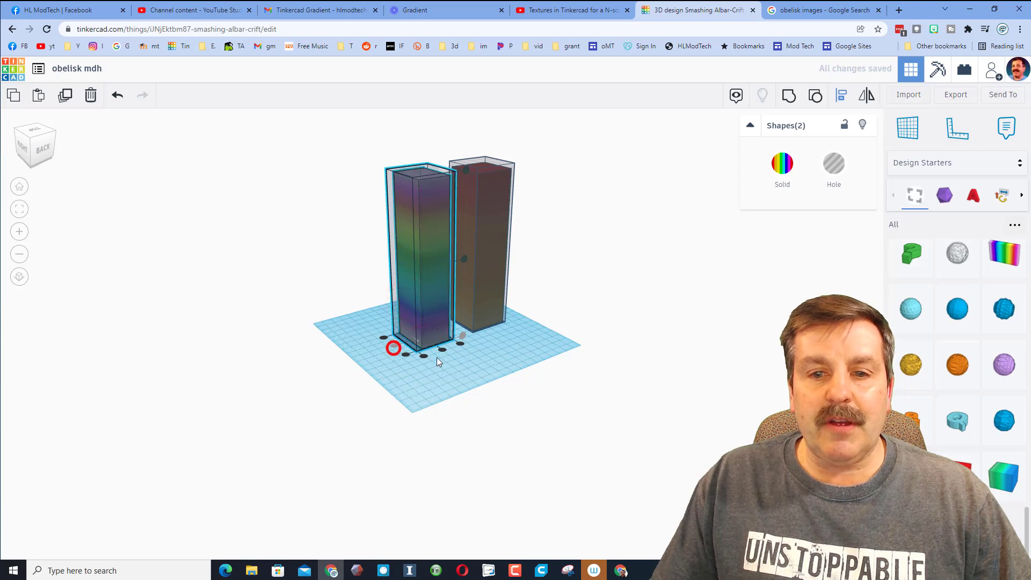
pyautogui.click(441, 350)
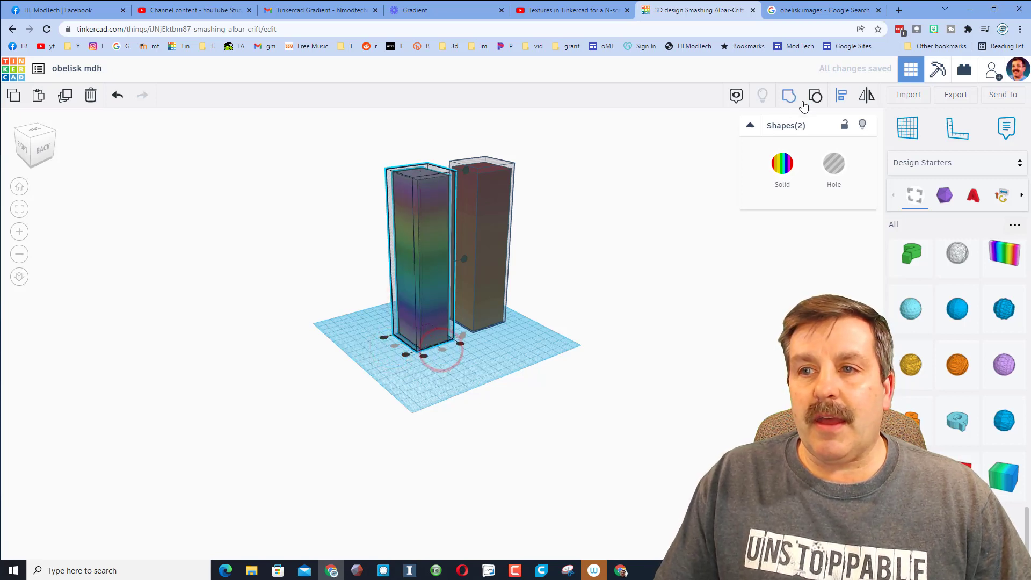
# Group the rainbow block with its hole, then regroup the red block with its hole shell.
pyautogui.click(789, 98)
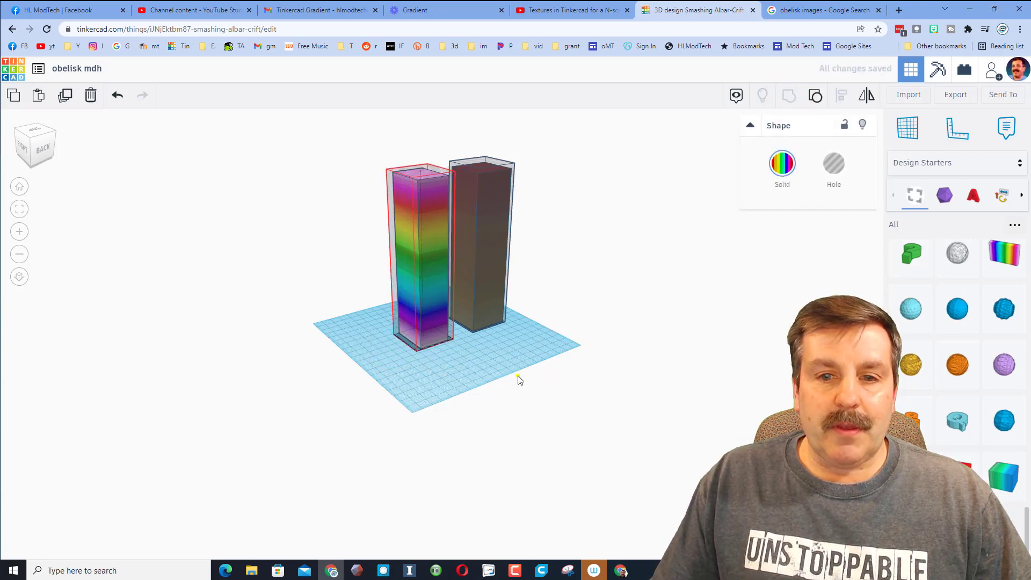
pyautogui.moveTo(519, 376); pyautogui.dragTo(380, 349, button='right')
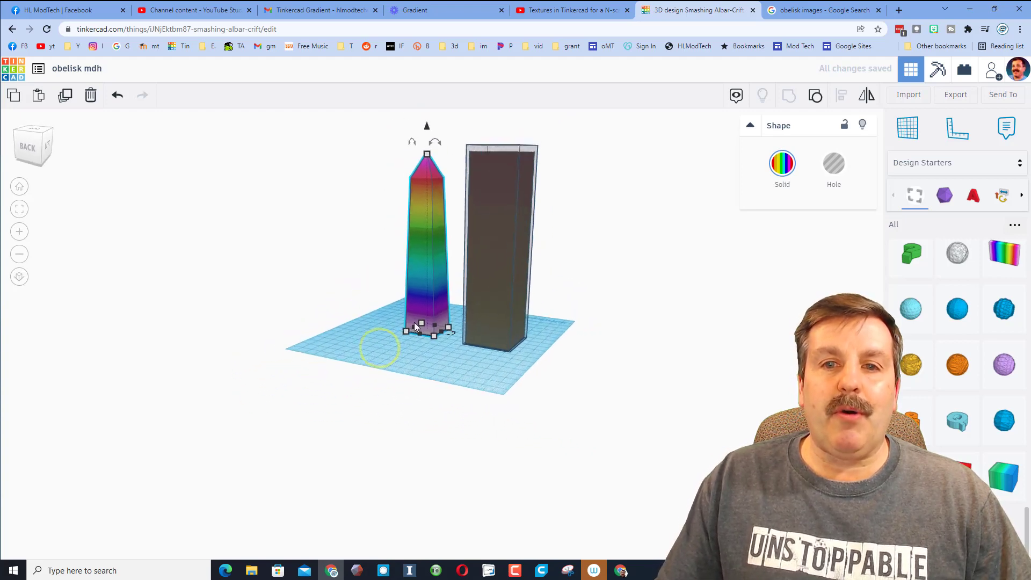
pyautogui.moveTo(564, 260); pyautogui.dragTo(494, 363)
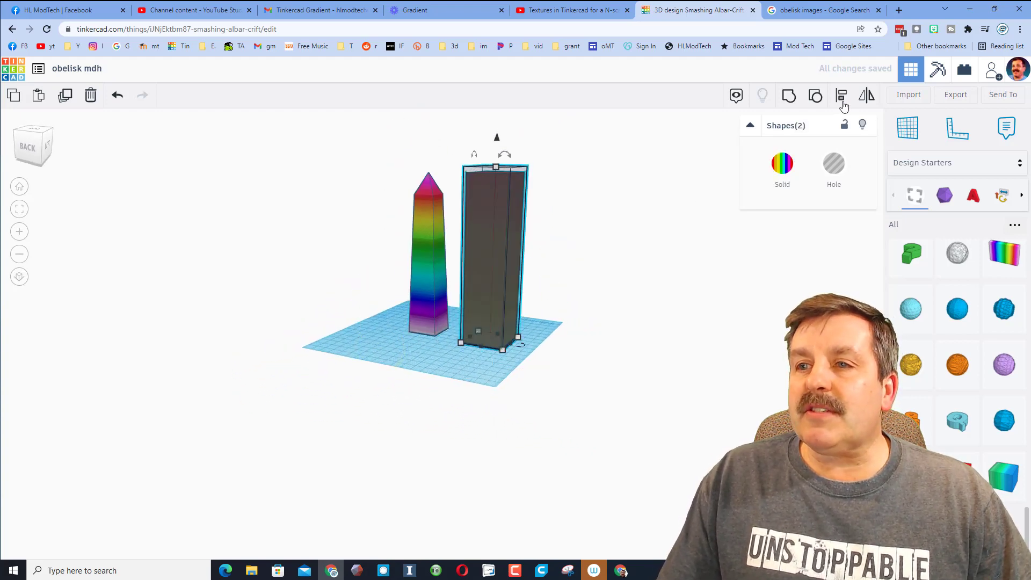
pyautogui.hotkey('ctrl', 'g')
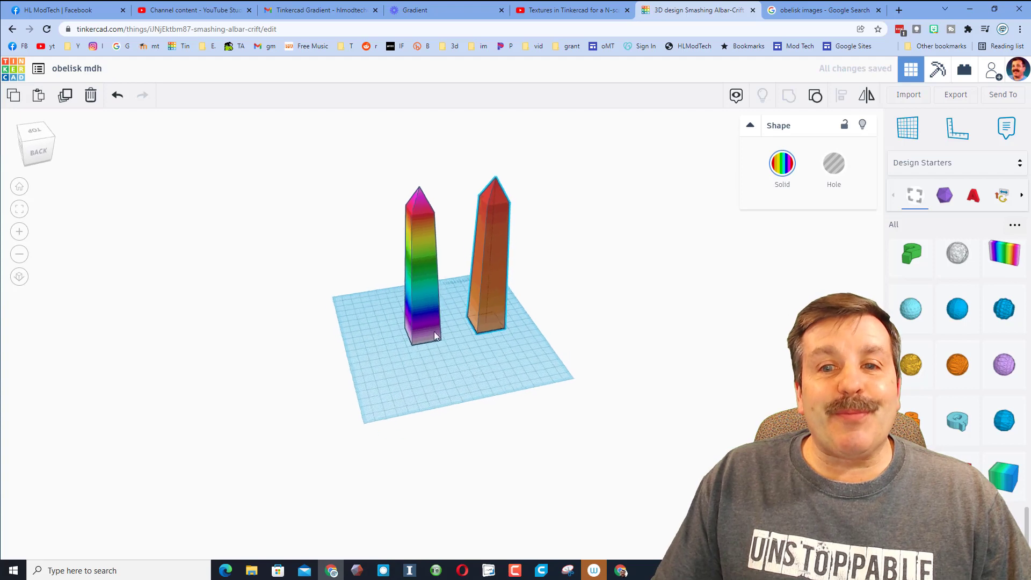
# Switch the shape library back to Basic Shapes and view both obelisks head-on.
pyautogui.scroll(3, 443, 339)
pyautogui.moveTo(427, 337); pyautogui.dragTo(376, 321, button='right')
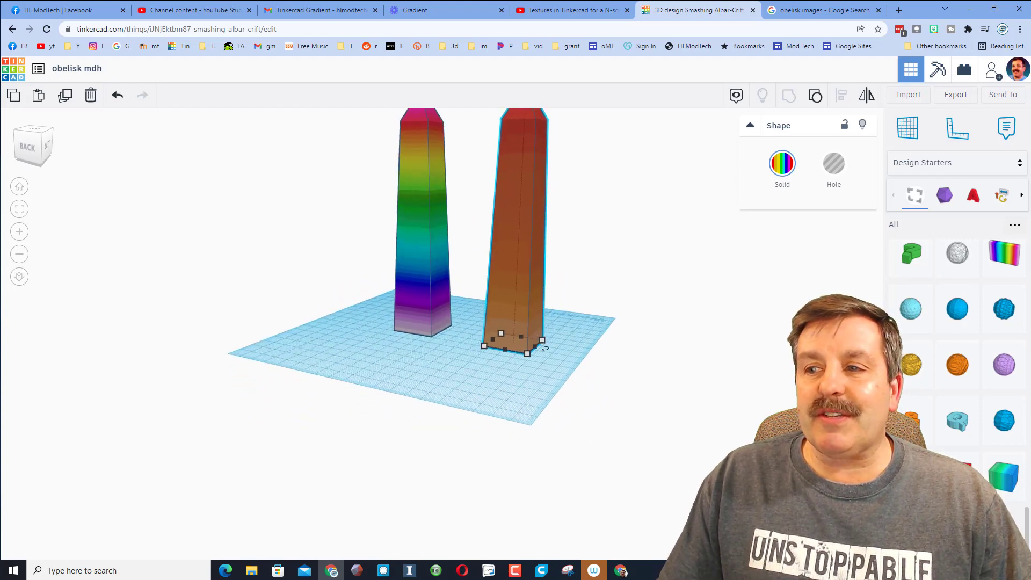
pyautogui.click(951, 162)
pyautogui.click(922, 216)
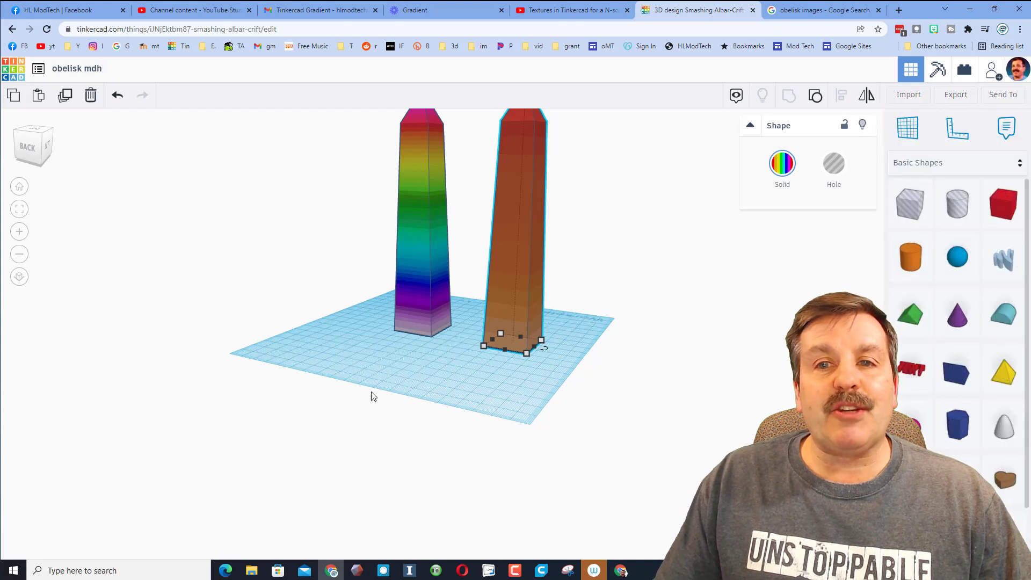
pyautogui.moveTo(373, 396); pyautogui.dragTo(477, 408, button='right')
pyautogui.scroll(-3, 486, 380)
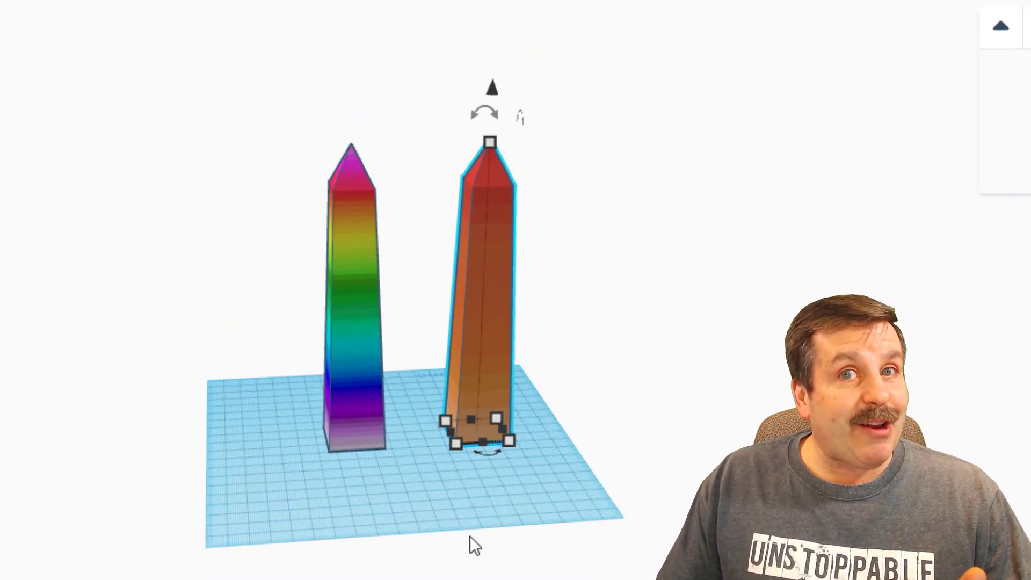
pyautogui.moveTo(495, 506); pyautogui.dragTo(420, 510, button='right')
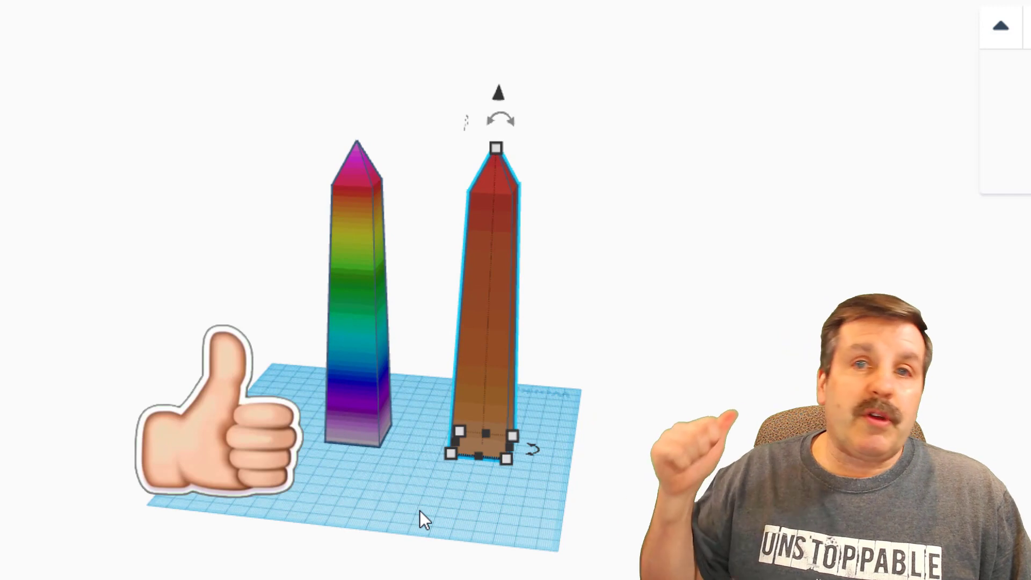